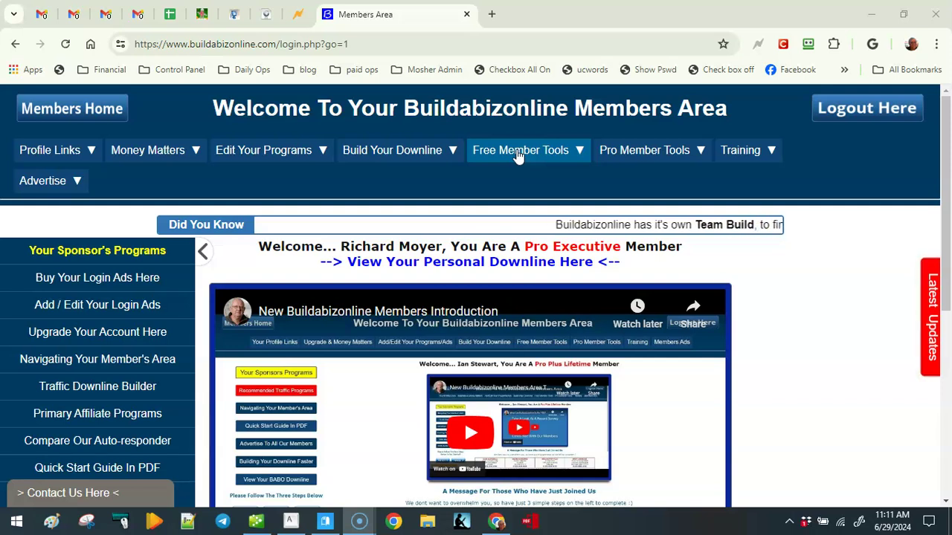
Open the Buildabiz URL Rotator page and scroll to rotator 6913's table of eight URLs.
mouse_move(499, 149)
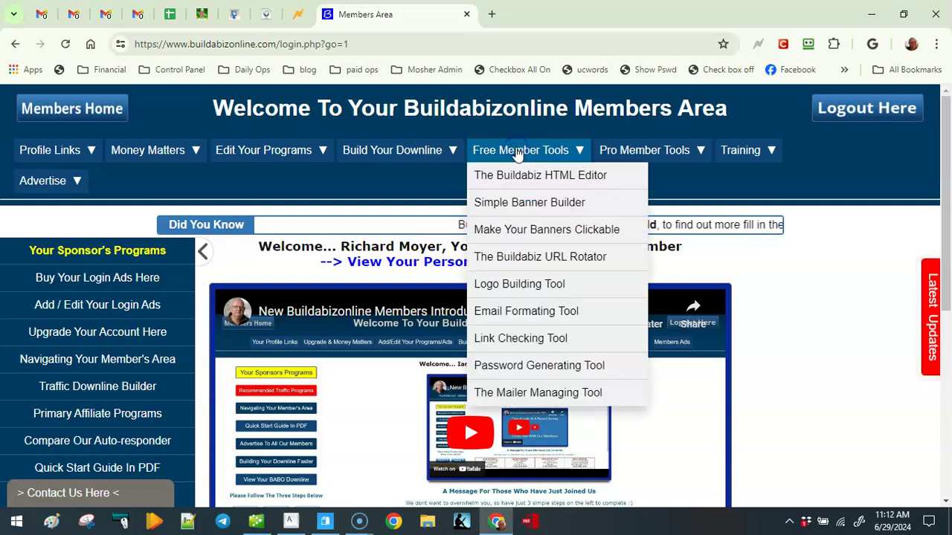
left_click(512, 258)
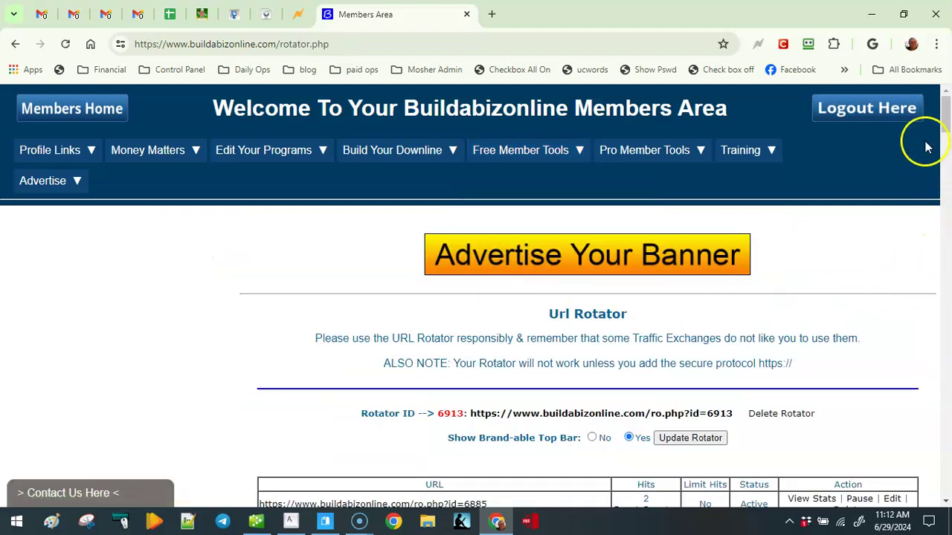
left_click_drag(945, 111, 948, 130)
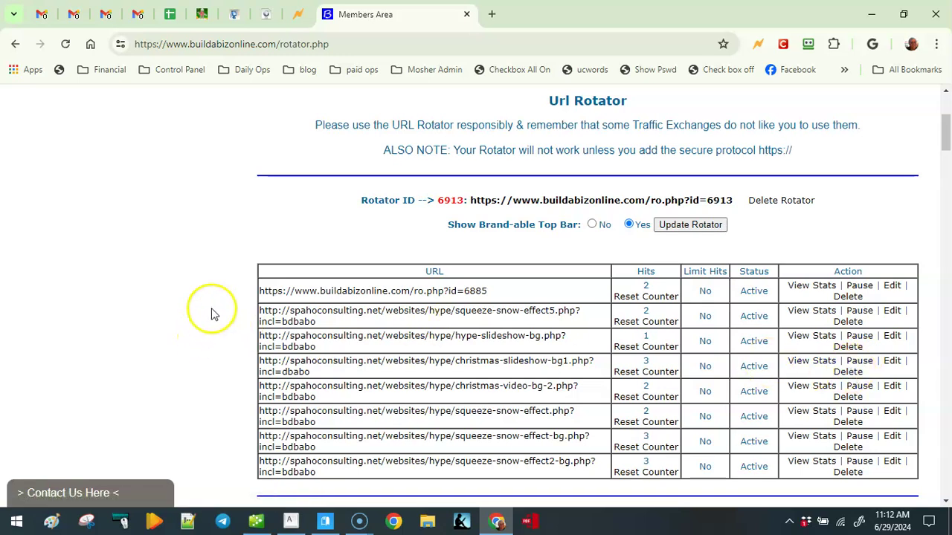
Set Brandable Top Bar to No in the Create New Rotator form.
scroll(209, 320, "down", 1)
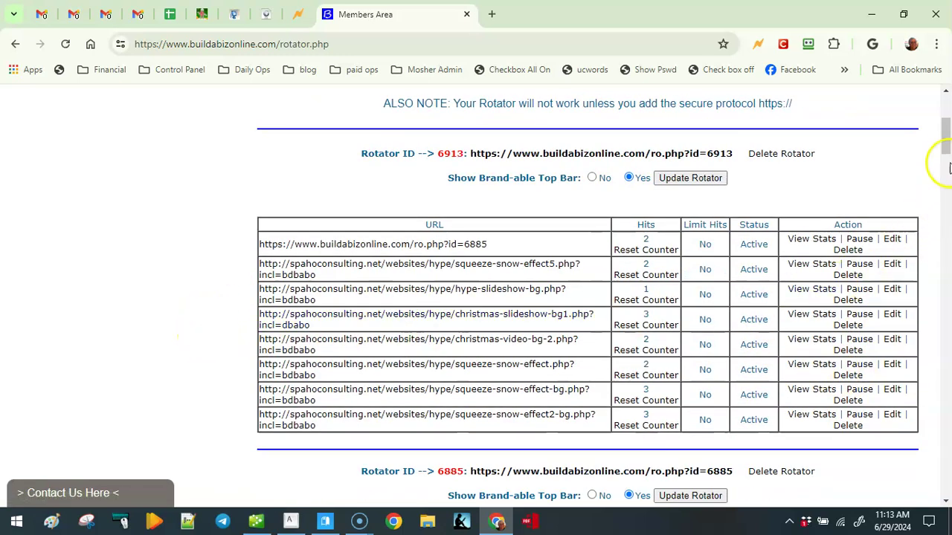
left_click_drag(946, 134, 947, 483)
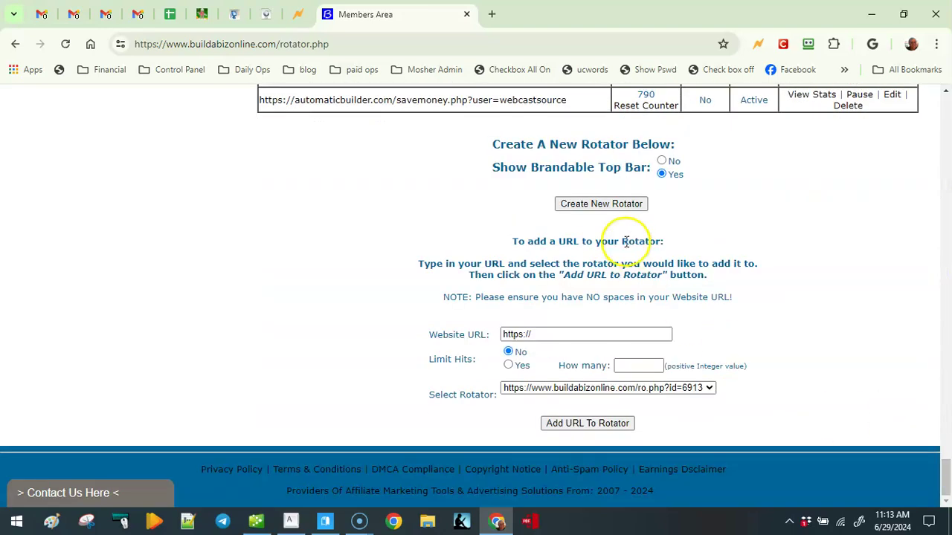
left_click(661, 160)
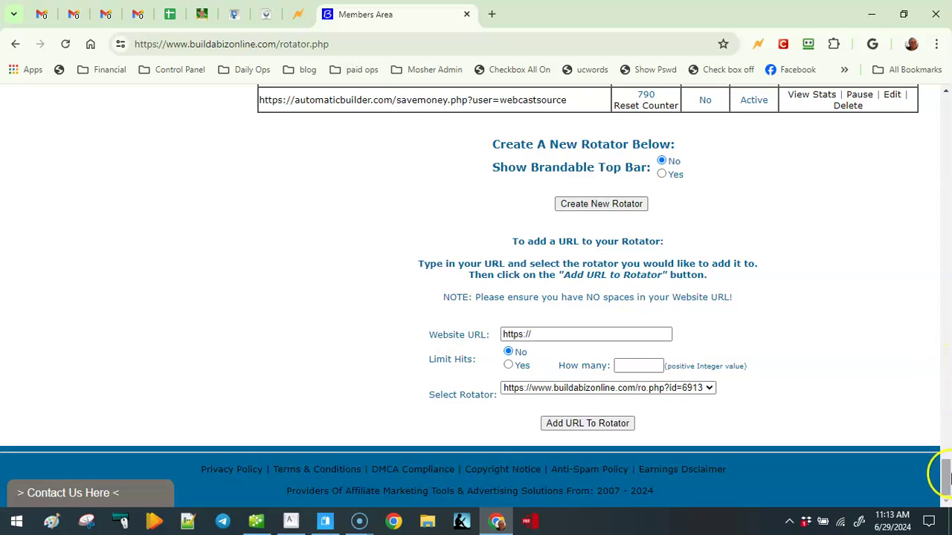
left_click(522, 334)
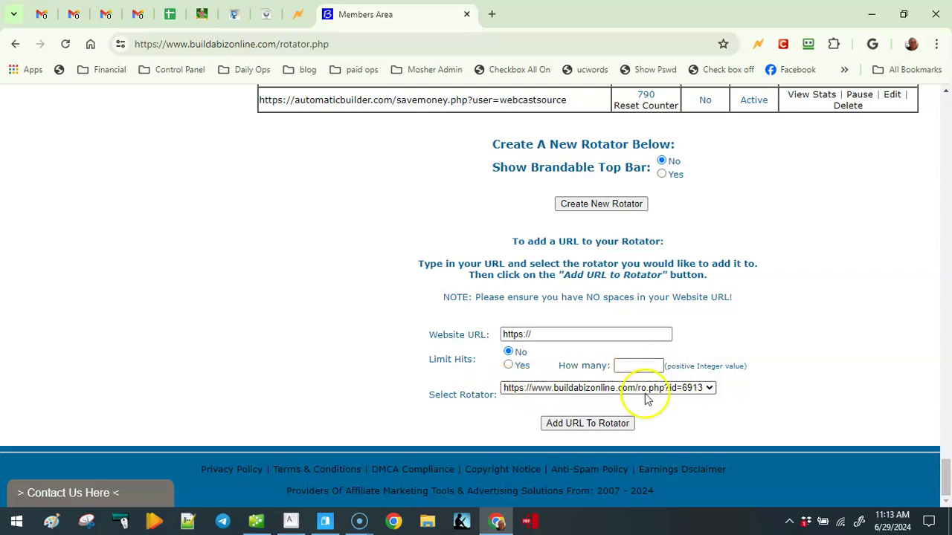
Review the Select Rotator choices, keep rotator 6913, and scroll back up the page.
left_click(705, 391)
left_click(705, 395)
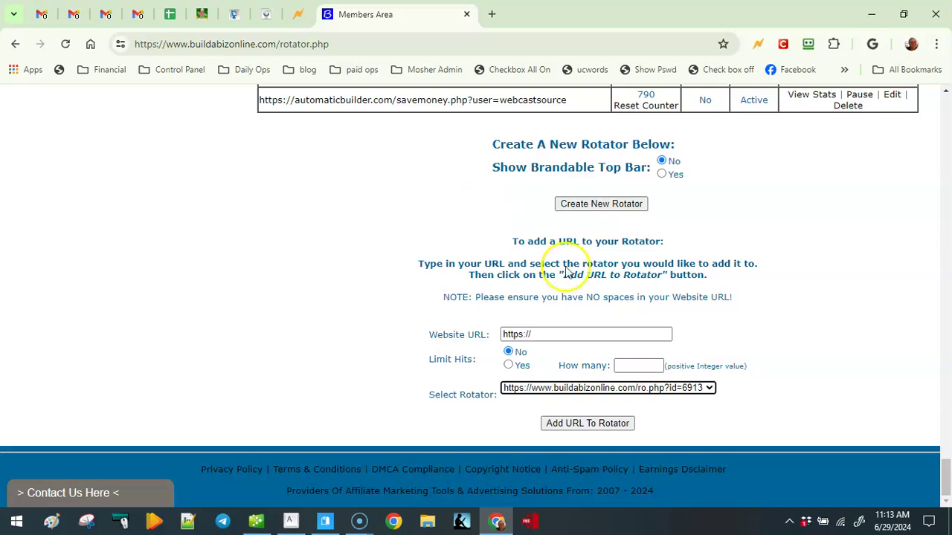
left_click(708, 390)
left_click(706, 390)
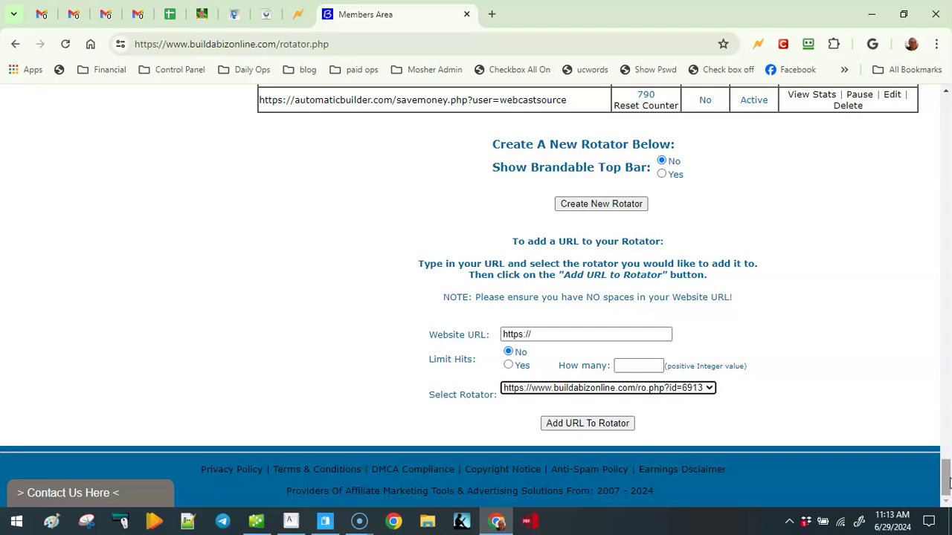
left_click_drag(946, 482, 928, 275)
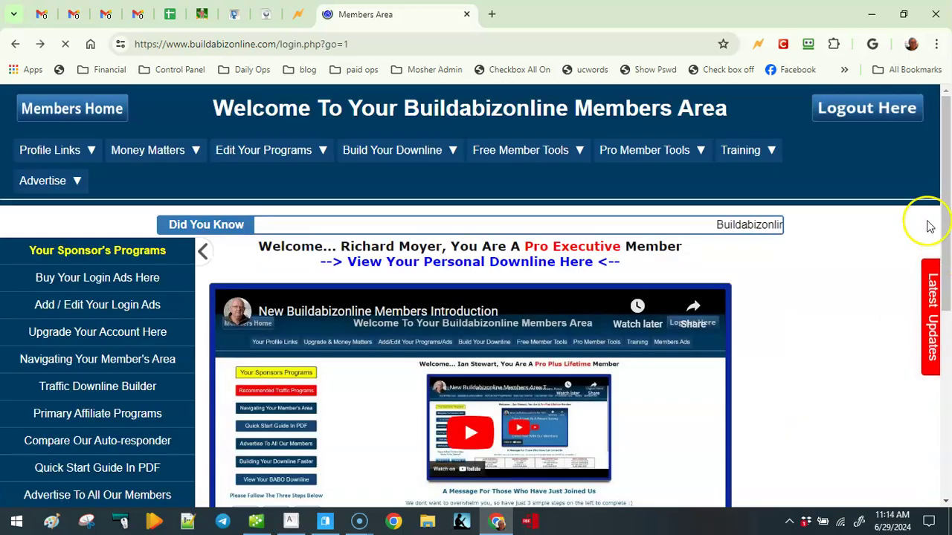
Navigate back and forward to return to the rotator.php URL table.
left_click(15, 45)
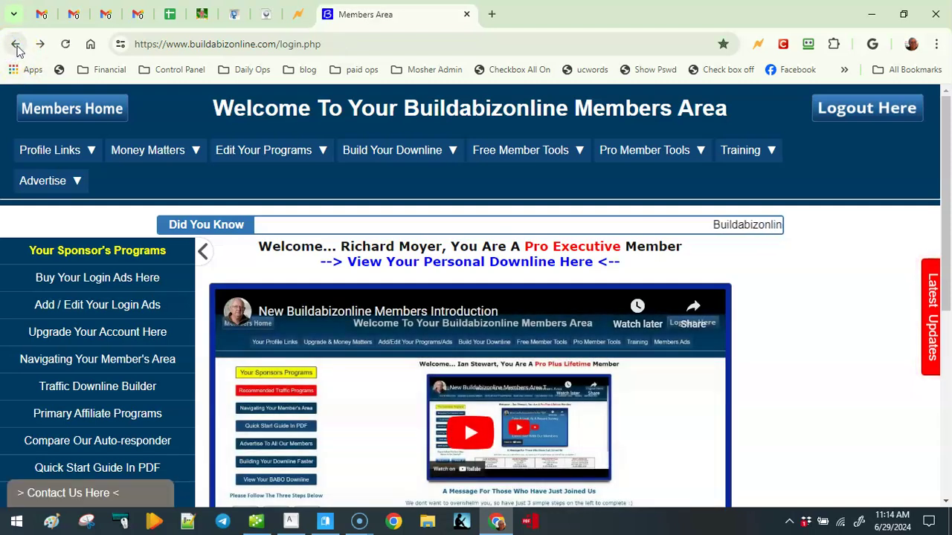
left_click(40, 44)
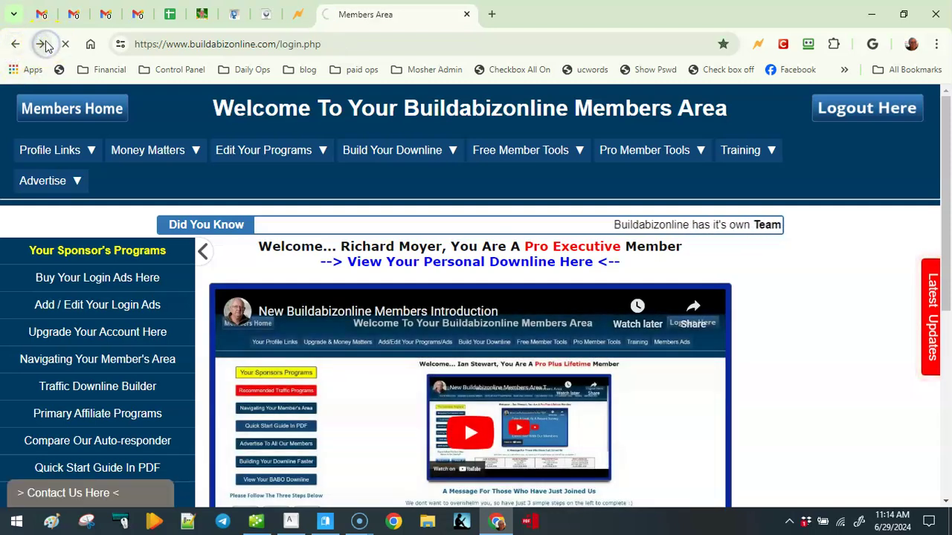
left_click(42, 43)
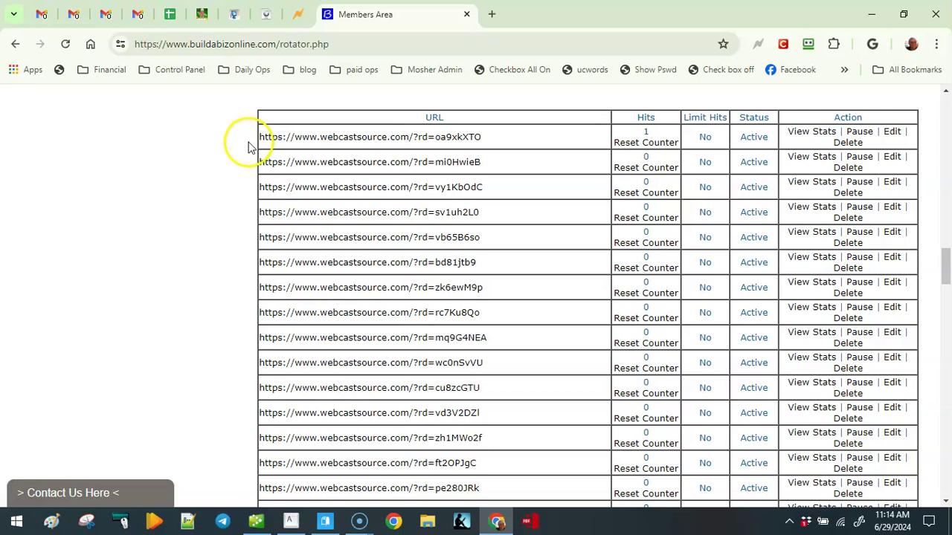
Copy the webcastsource rotator URL table and switch to the Gmail tab.
left_click_drag(250, 146, 593, 354)
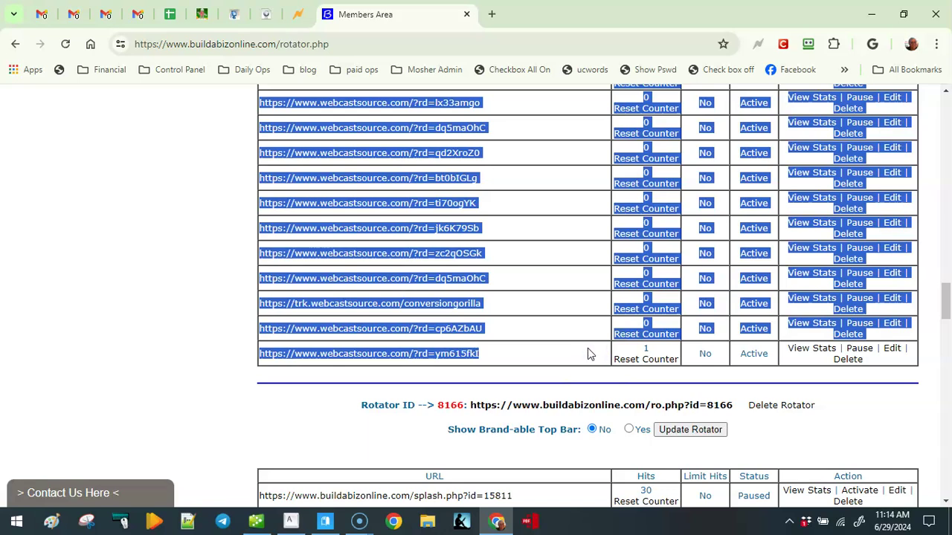
right_click(583, 344)
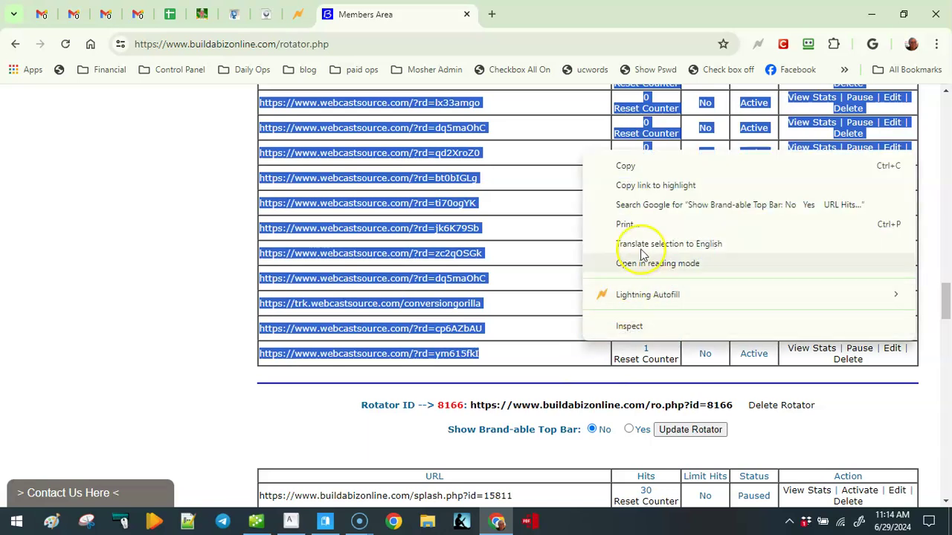
left_click(629, 168)
left_click(67, 46)
left_click(42, 17)
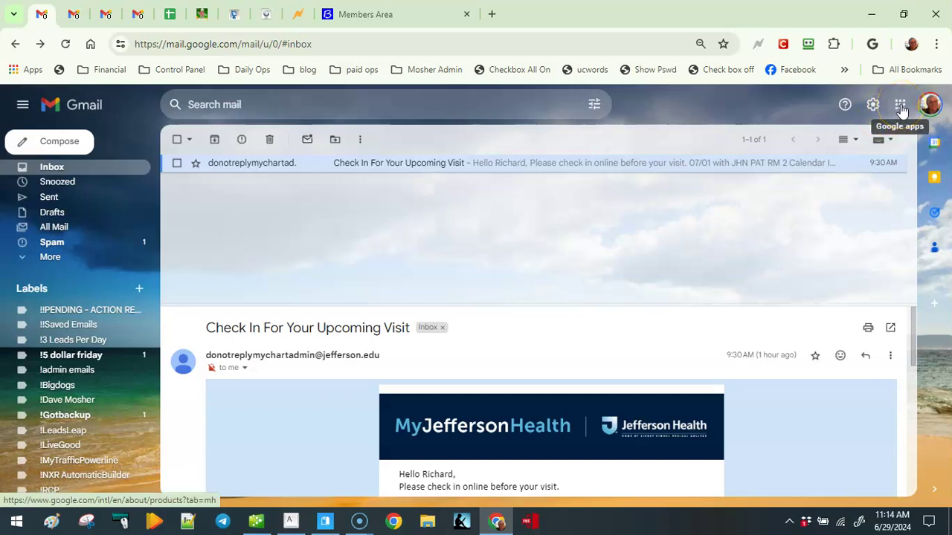
Launch Google Sheets from Gmail's Google apps menu.
left_click(900, 105)
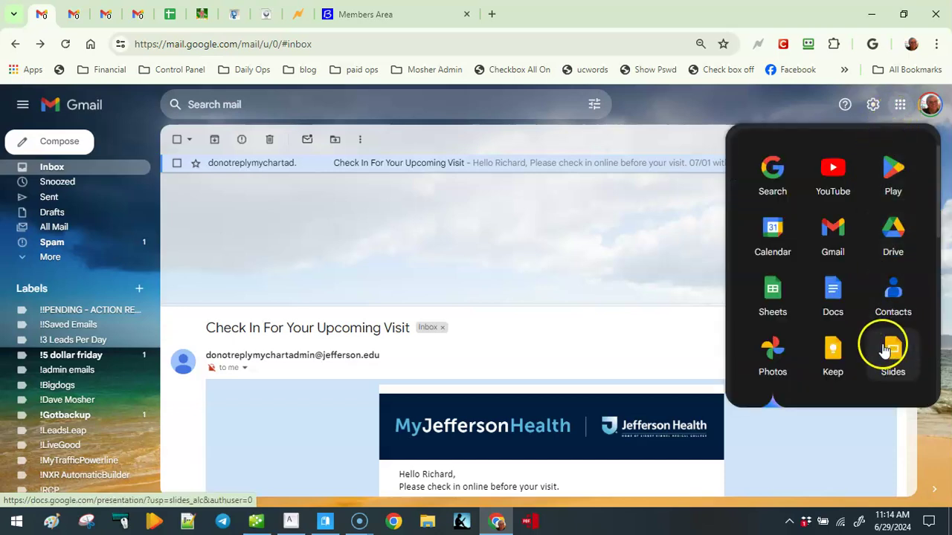
left_click(772, 294)
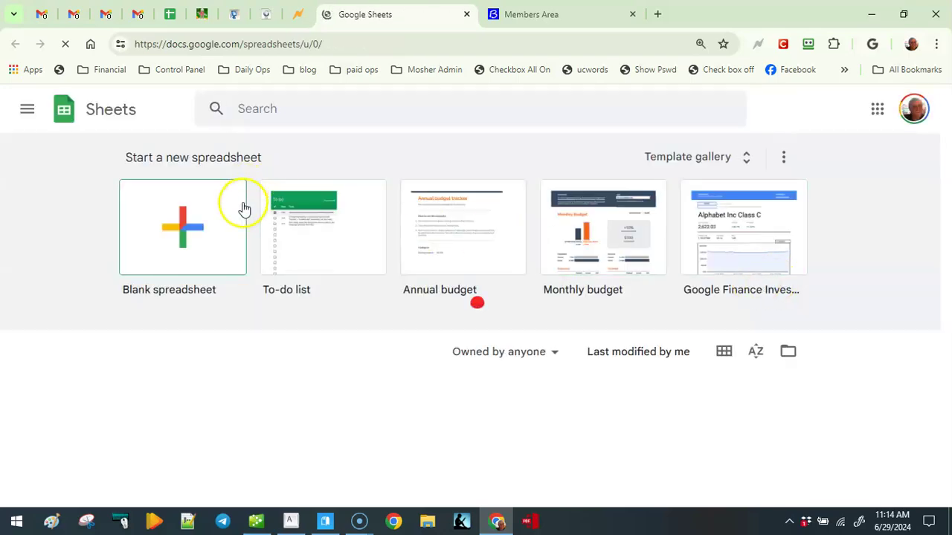
Create a blank spreadsheet titled 'test', clear cell A1 and close the Tables panel.
left_click(186, 237)
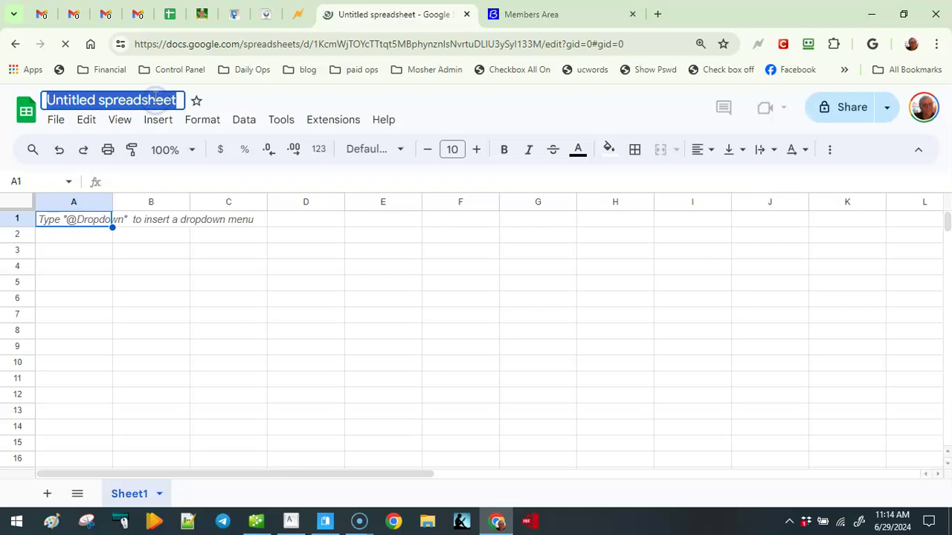
key("Return")
type("test")
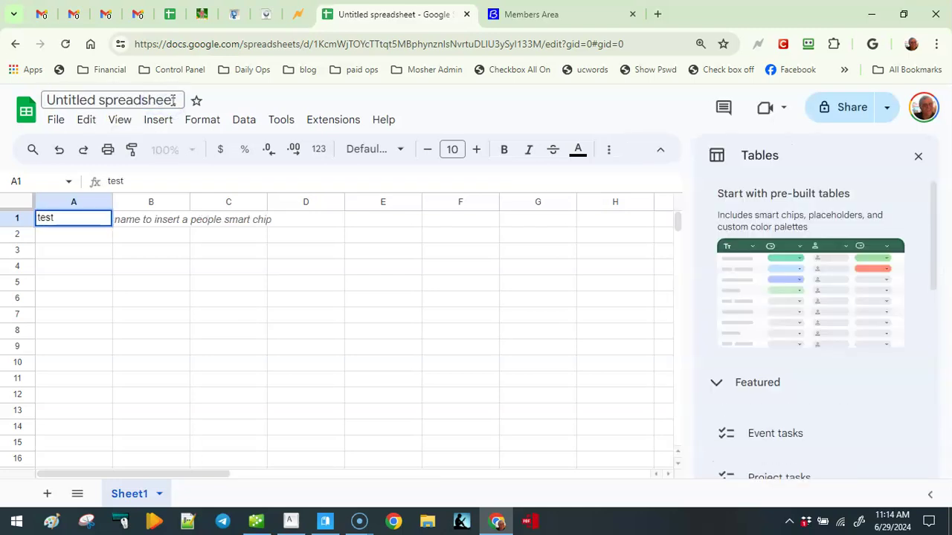
left_click(173, 100)
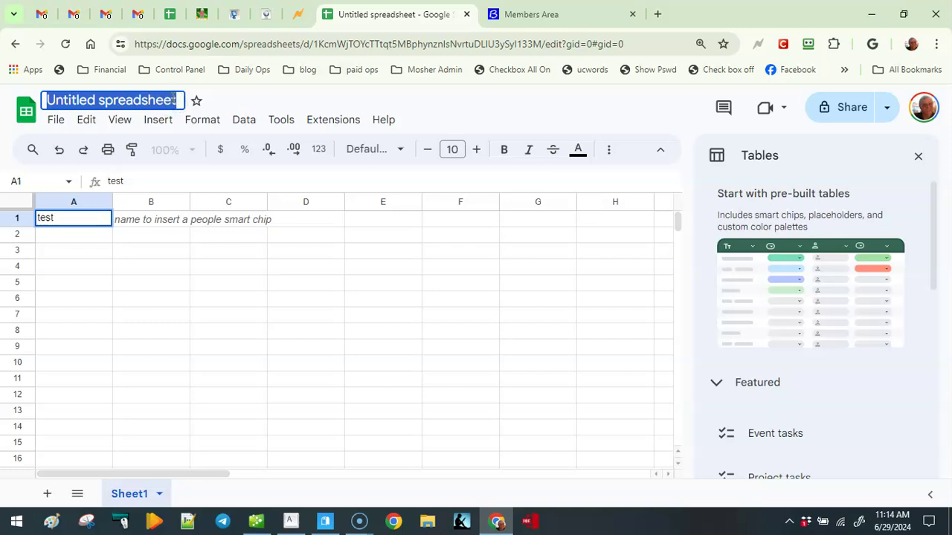
type("te")
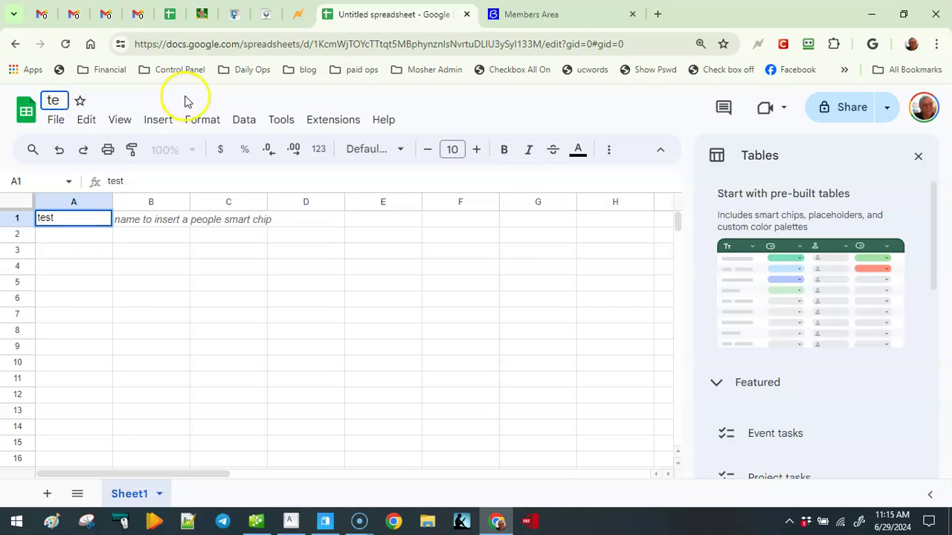
type("st")
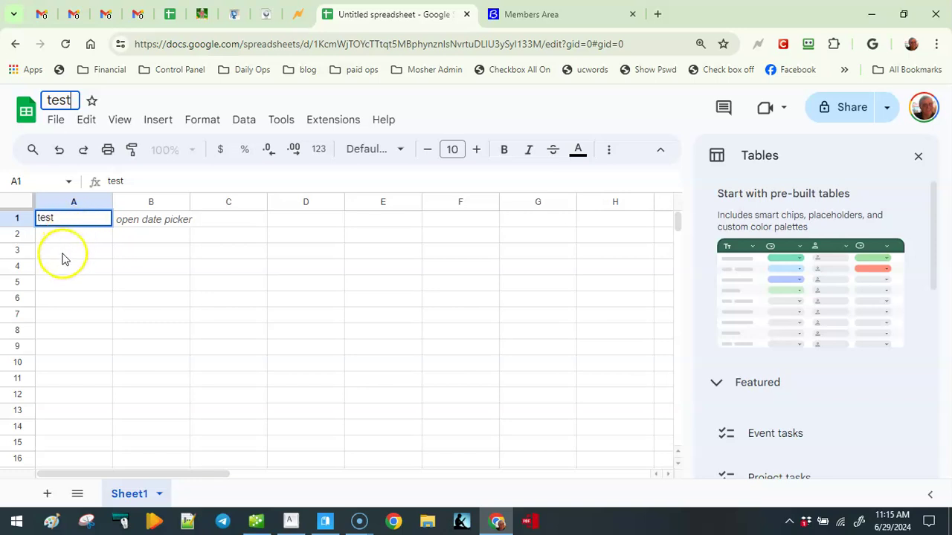
left_click(63, 253)
left_click(67, 223)
key("Delete")
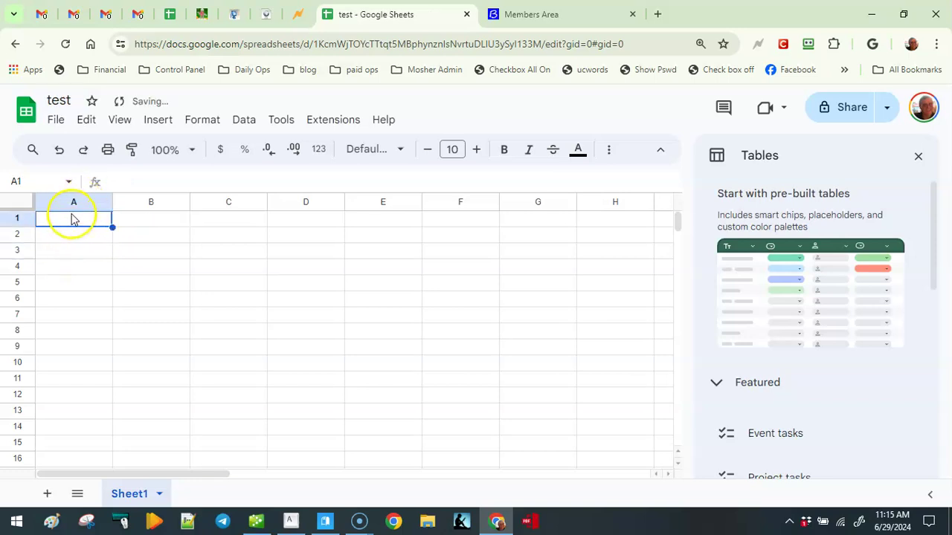
left_click(918, 159)
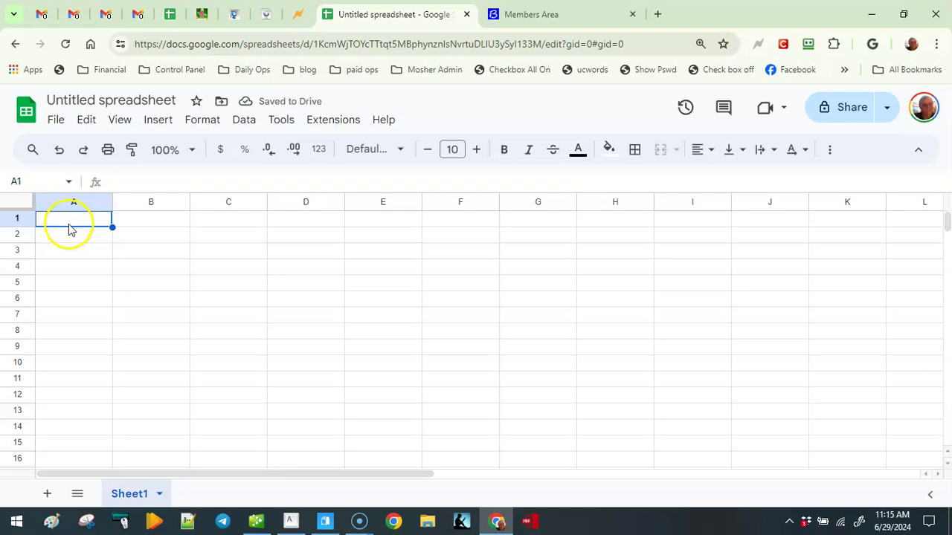
Paste the copied rotator table into A1 as values only and review the result.
right_click(69, 227)
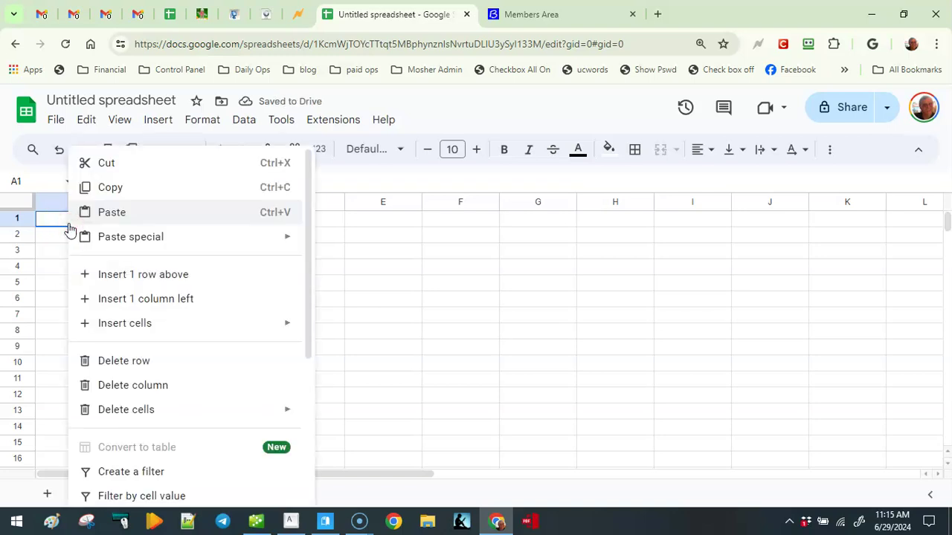
mouse_move(97, 238)
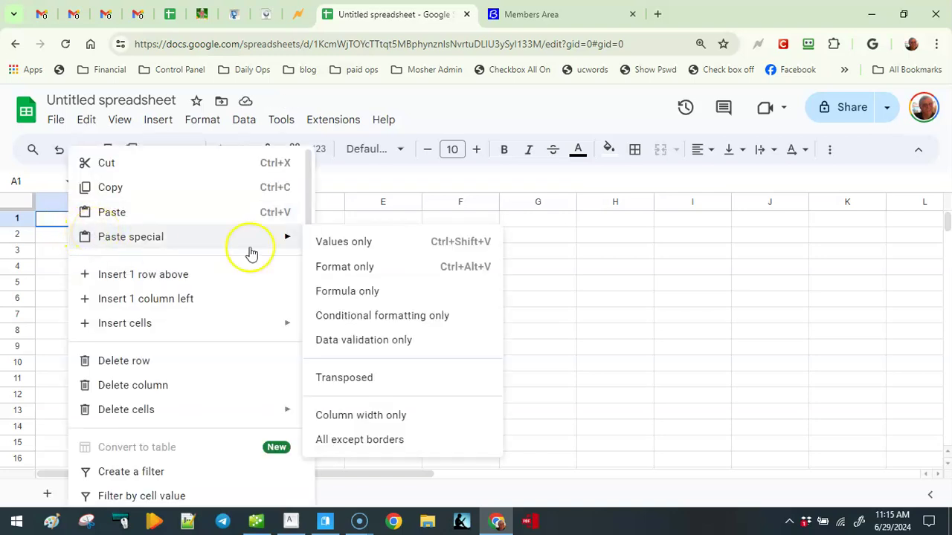
left_click(343, 242)
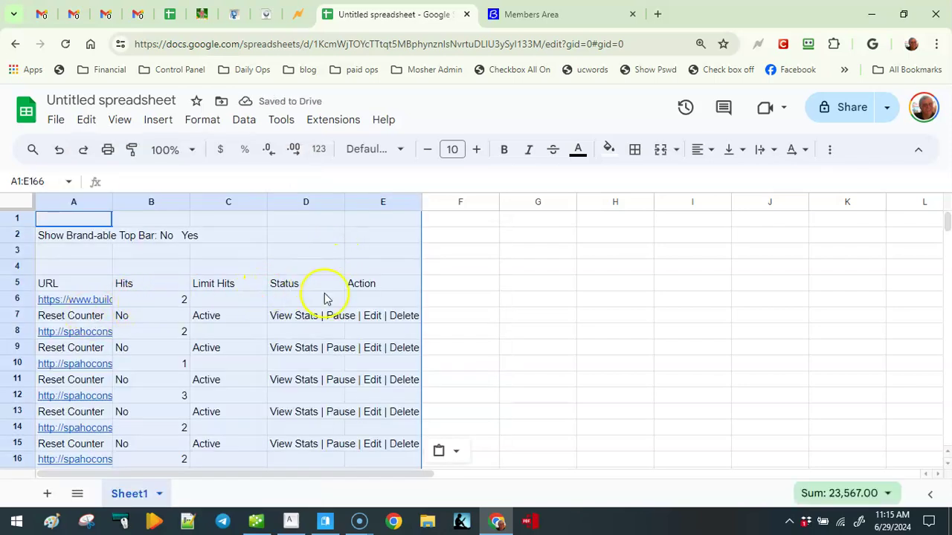
scroll(297, 305, "down", 2)
left_click_drag(160, 281, 148, 329)
scroll(141, 330, "down", 2)
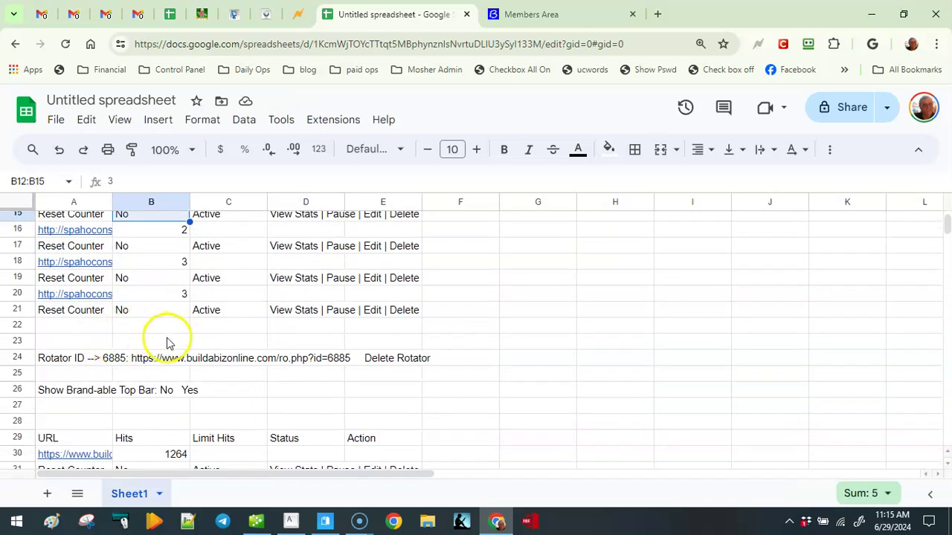
scroll(162, 339, "up", 2)
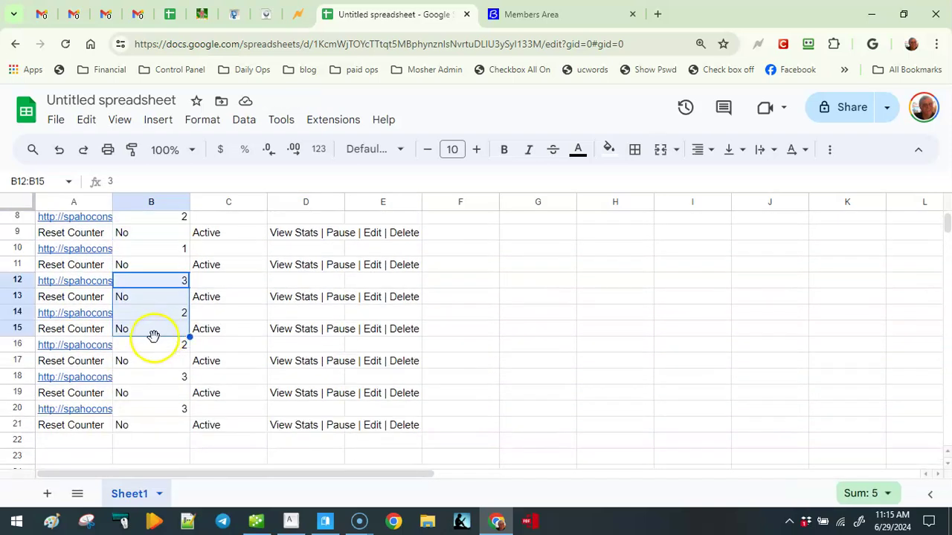
scroll(153, 336, "up", 2)
scroll(151, 336, "up", 1)
left_click(151, 331)
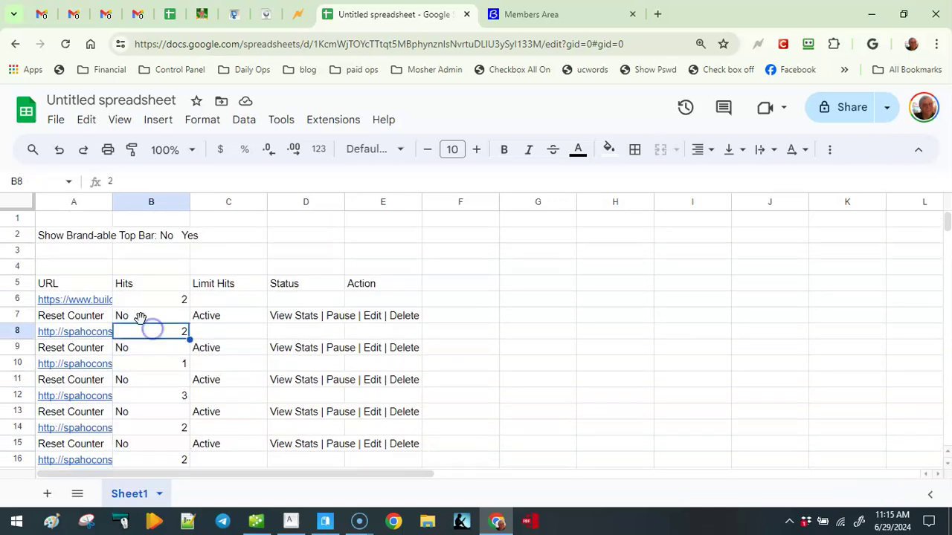
Select the URL range A115:A166 in column A.
scroll(335, 276, "down", 2)
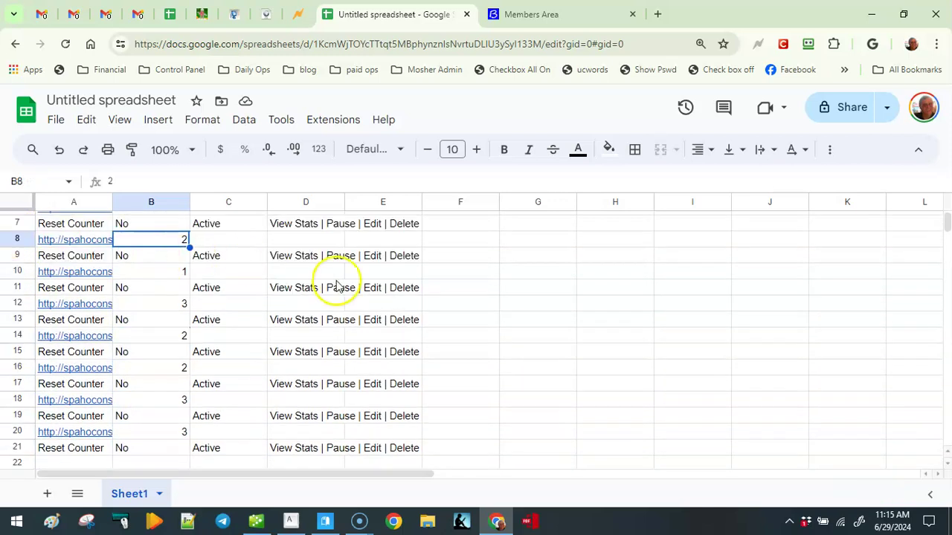
left_click_drag(448, 288, 474, 330)
scroll(474, 330, "down", 8)
scroll(473, 333, "down", 10)
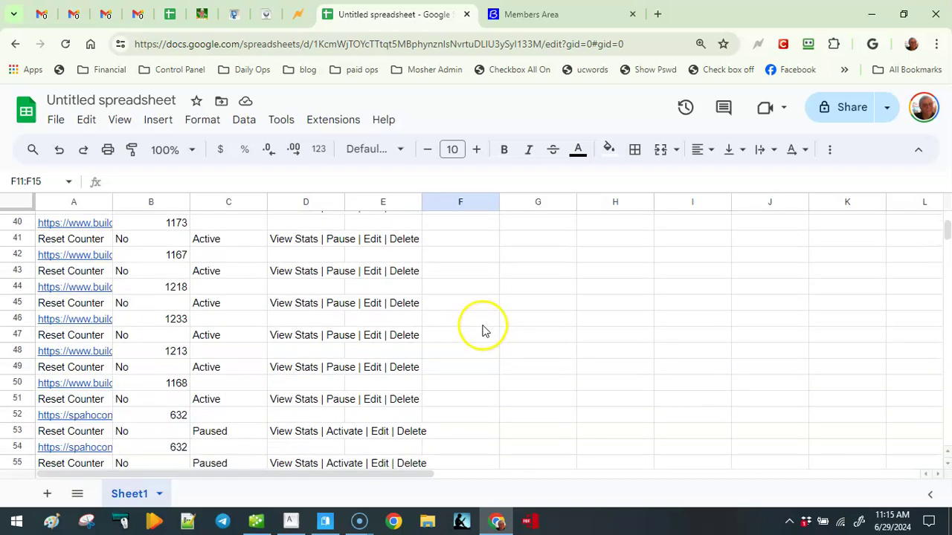
scroll(480, 334, "down", 1)
left_click_drag(489, 323, 484, 334)
scroll(483, 335, "down", 5)
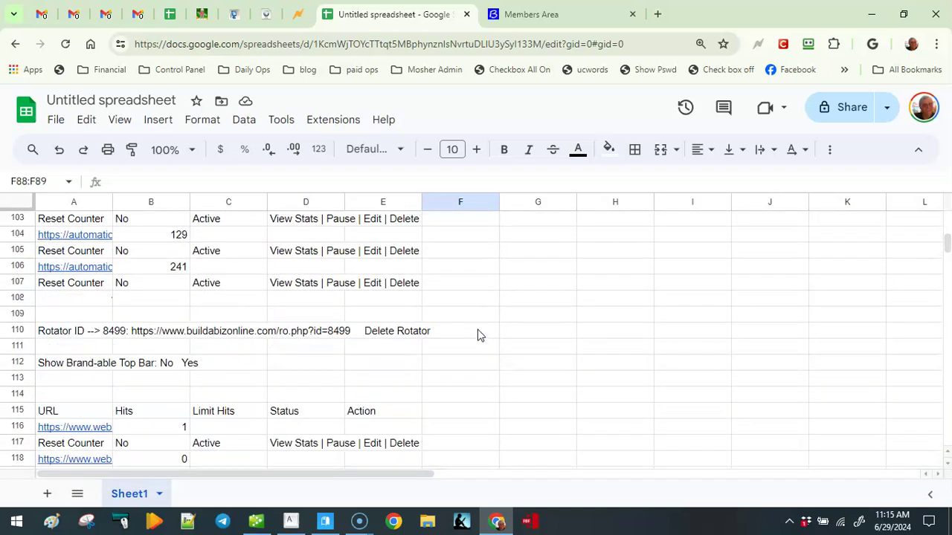
scroll(29, 349, "down", 3)
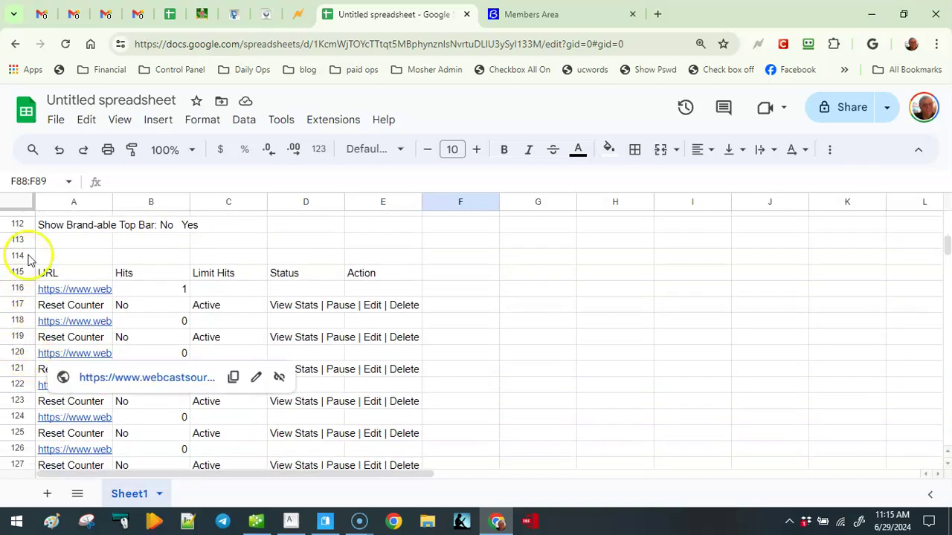
scroll(34, 260, "up", 3)
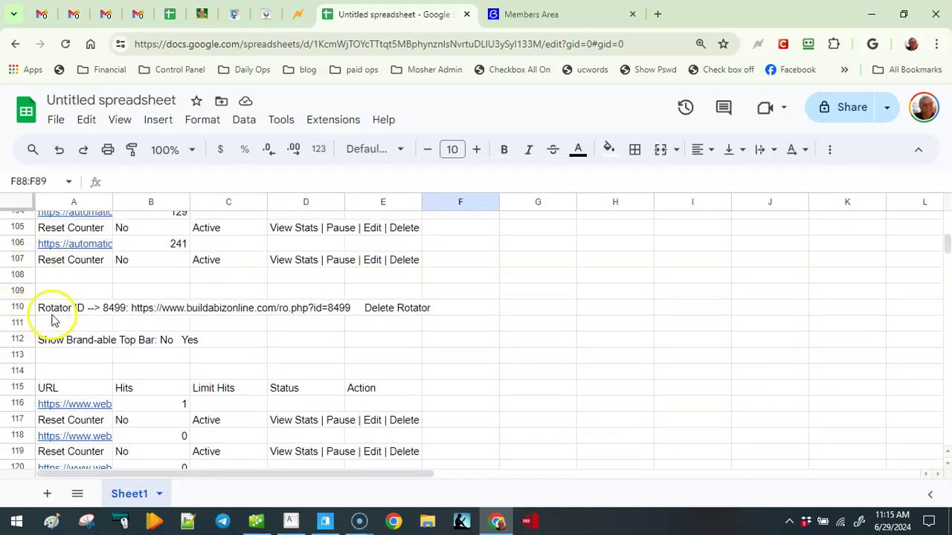
scroll(52, 320, "down", 3)
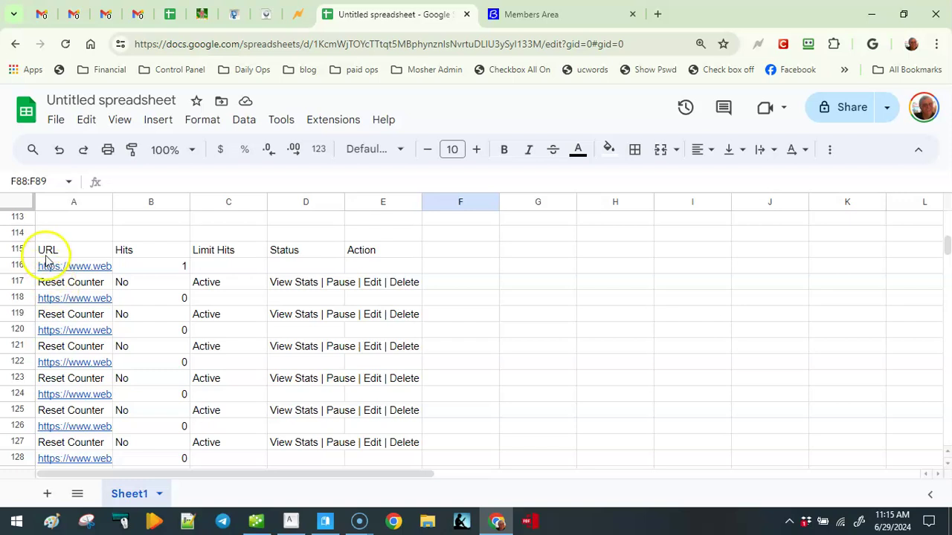
left_click(46, 253)
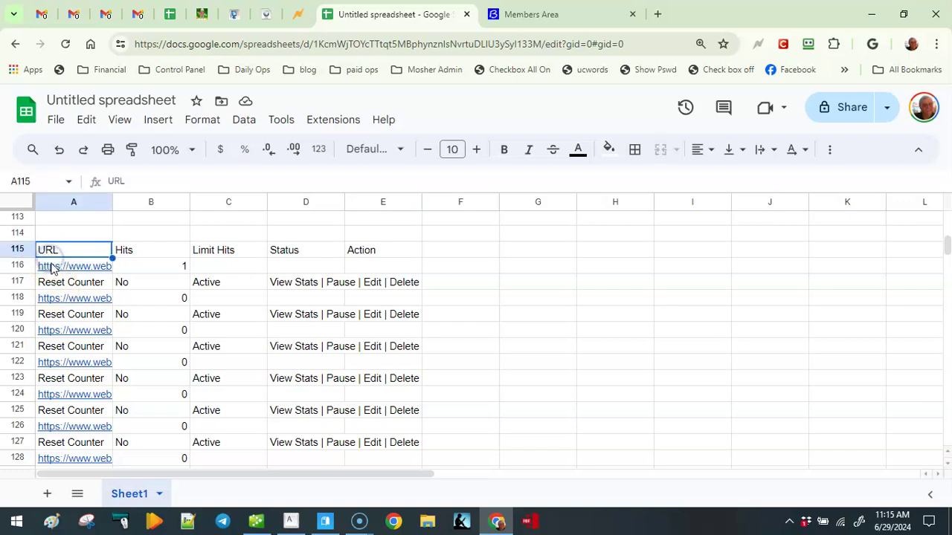
left_click(79, 251)
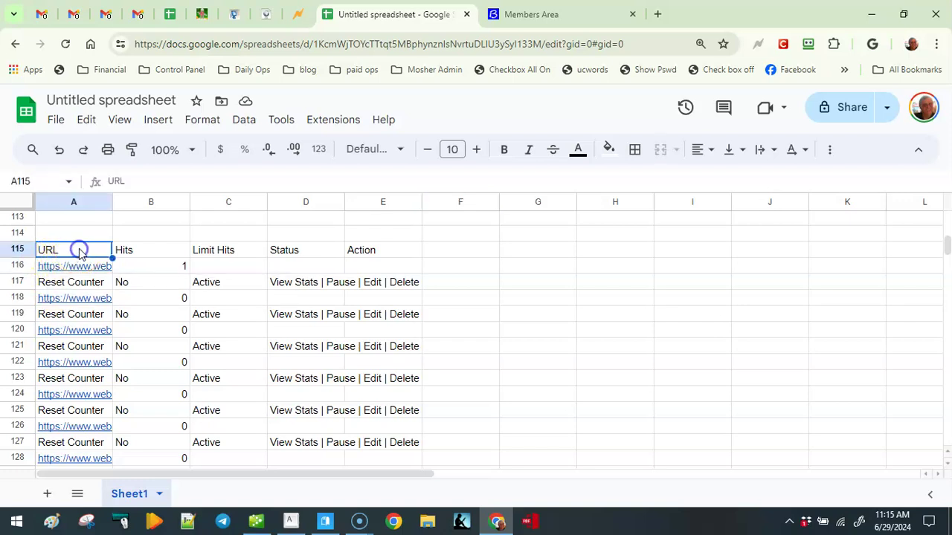
left_click_drag(79, 251, 85, 471)
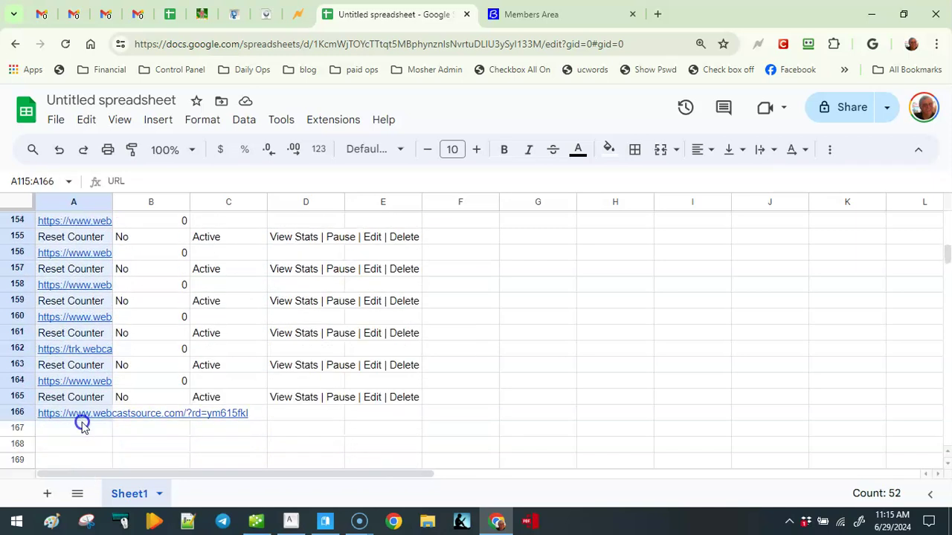
left_click_drag(82, 419, 84, 423)
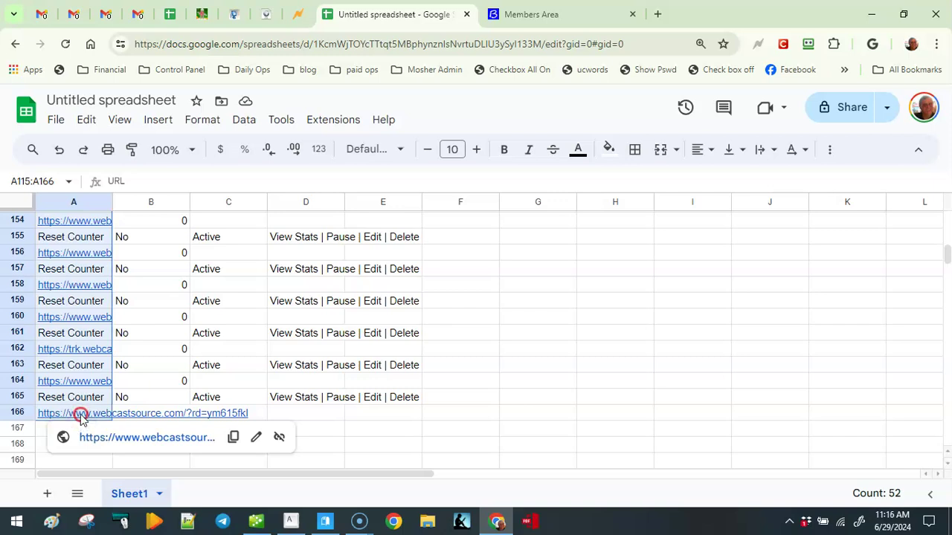
Remove the hyperlinks from the URLs in A115:A166.
right_click(81, 417)
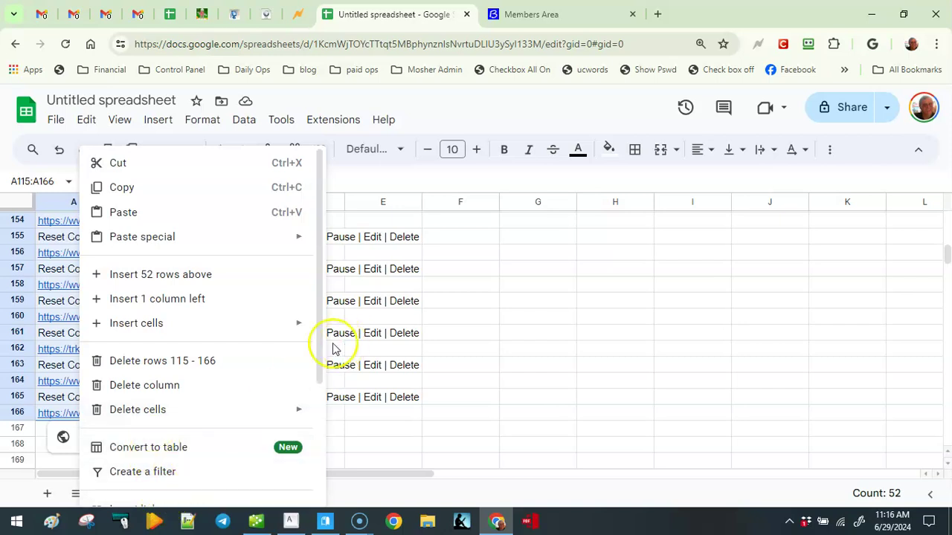
left_click_drag(321, 357, 340, 510)
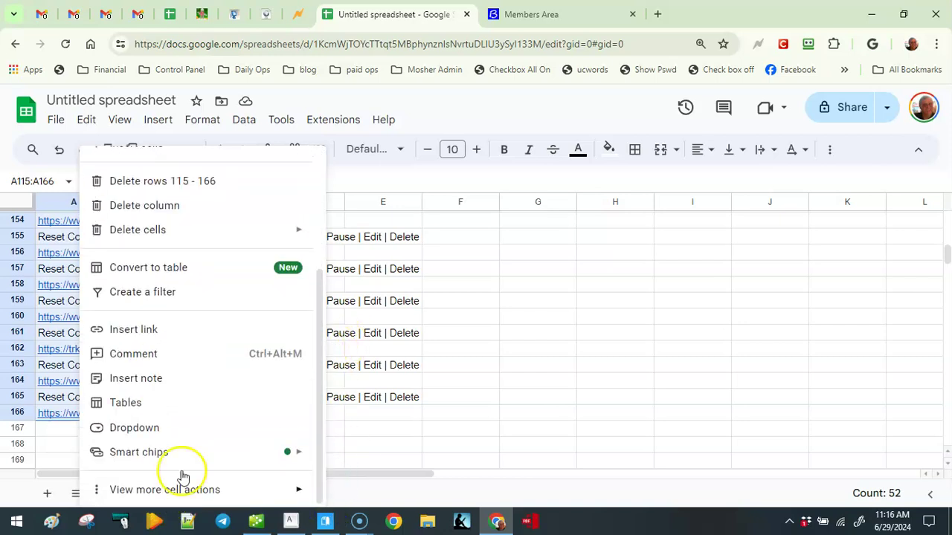
left_click(140, 494)
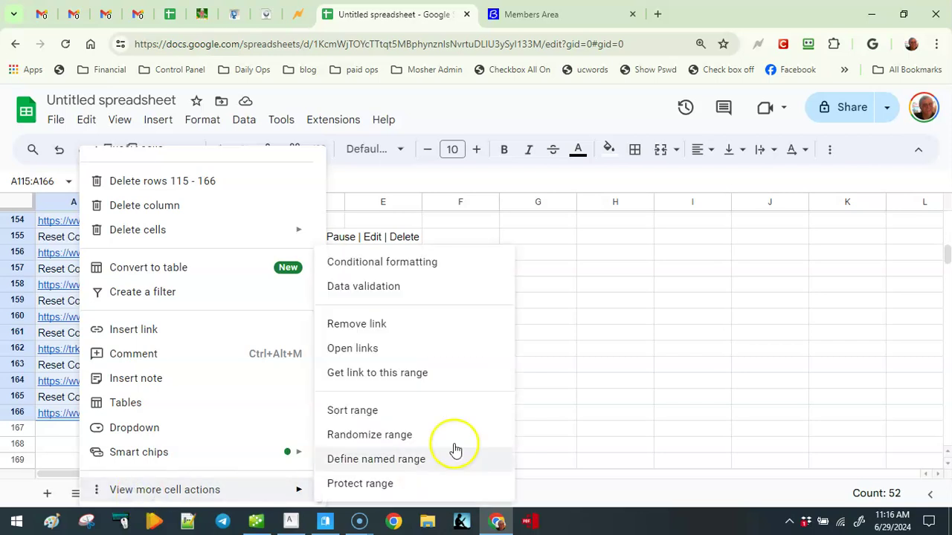
left_click(346, 324)
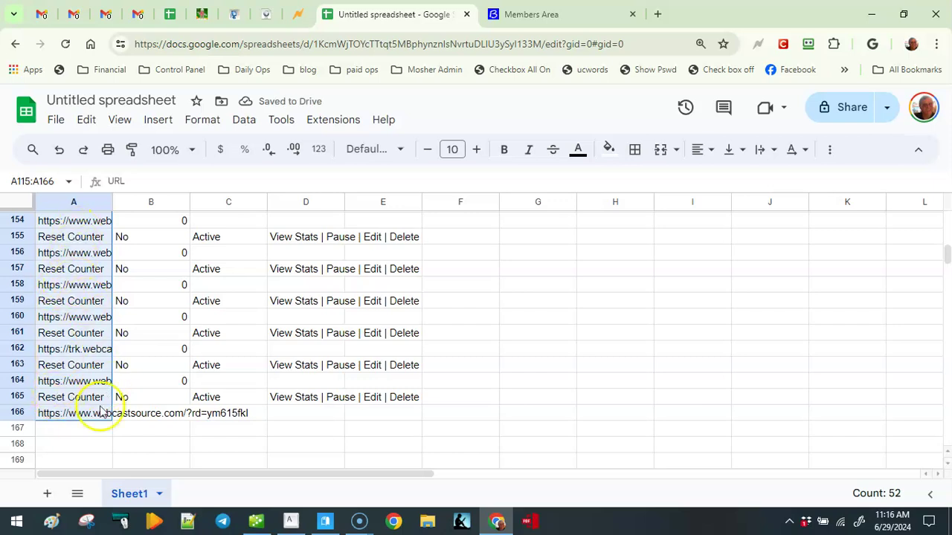
Sort the range A115:A166 by column A from A to Z.
left_click(252, 123)
mouse_move(269, 173)
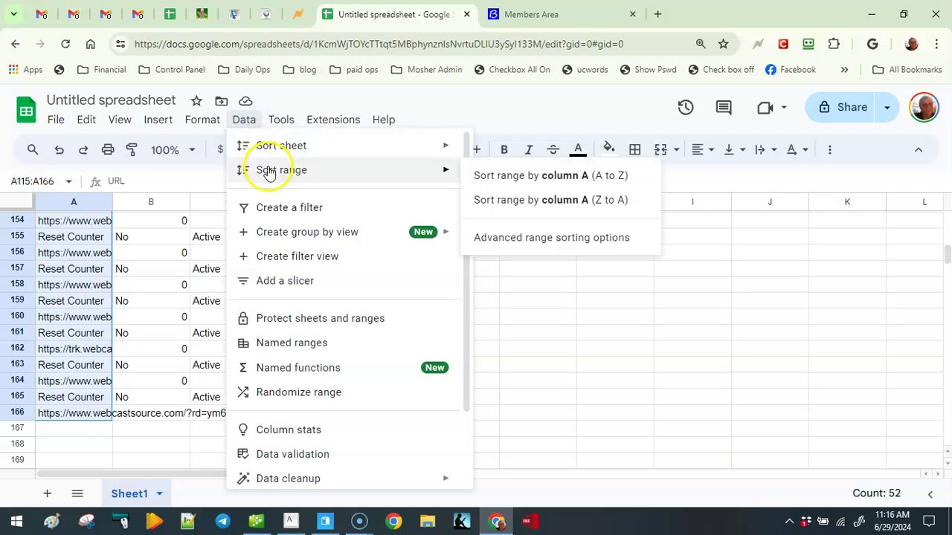
left_click(498, 177)
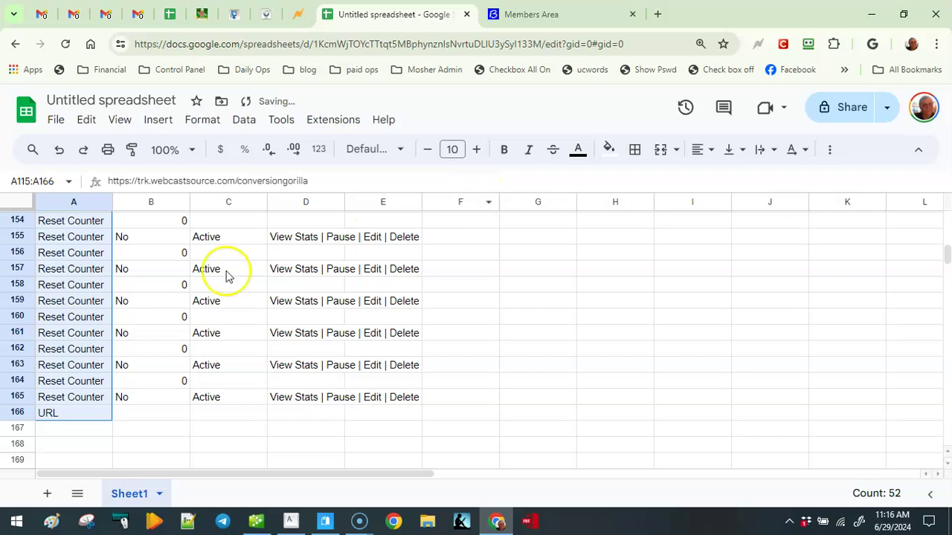
scroll(65, 379, "up", 7)
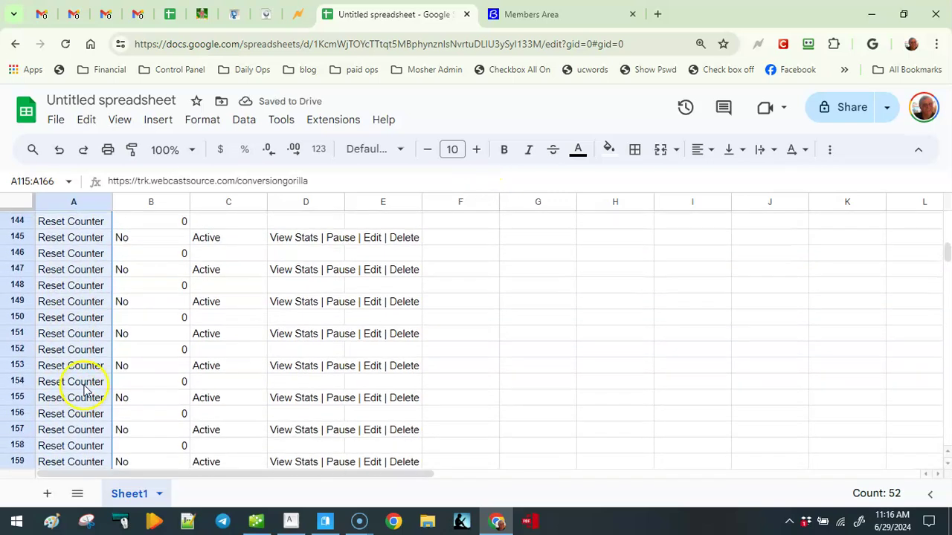
scroll(84, 391, "up", 6)
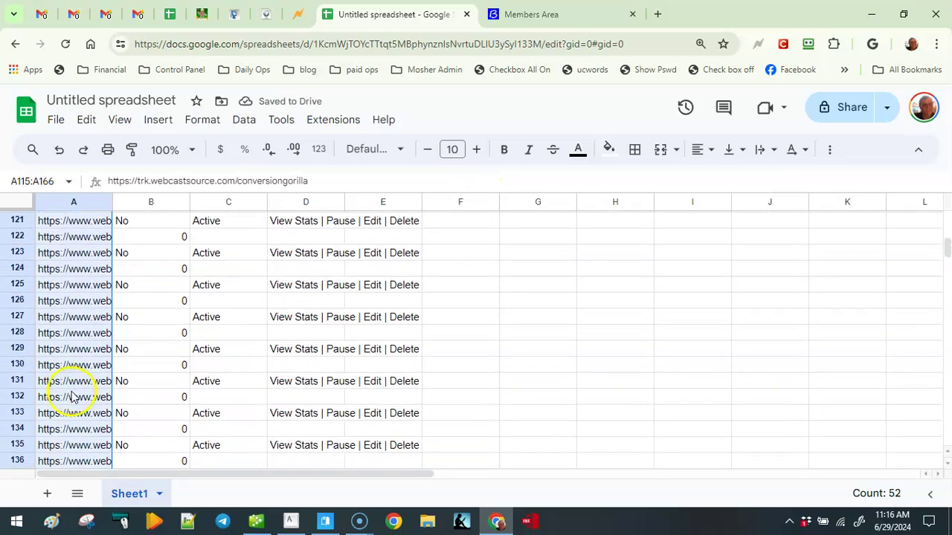
scroll(74, 388, "up", 1)
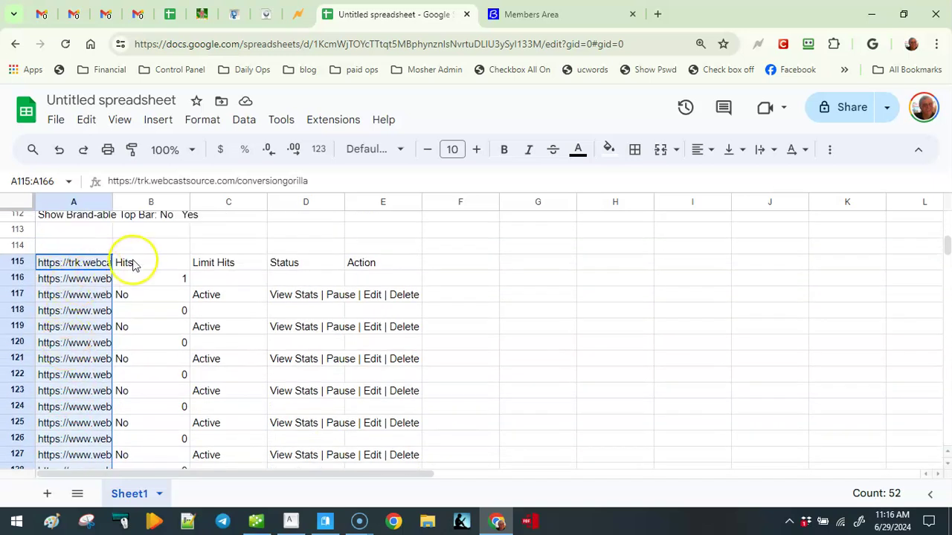
Auto-fit column A to show full URLs and copy the rotator links in A115:A140.
double_click(113, 202)
left_click_drag(104, 265, 131, 387)
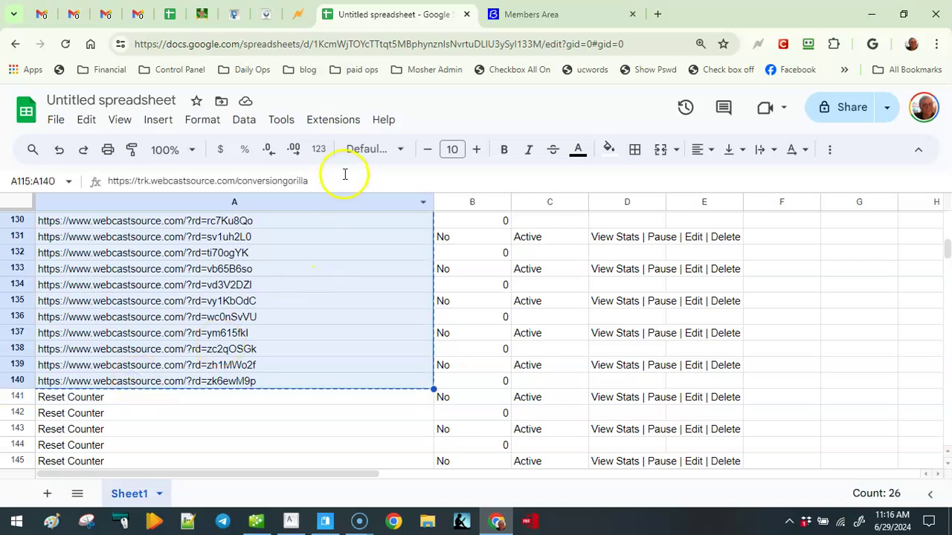
left_click(260, 73)
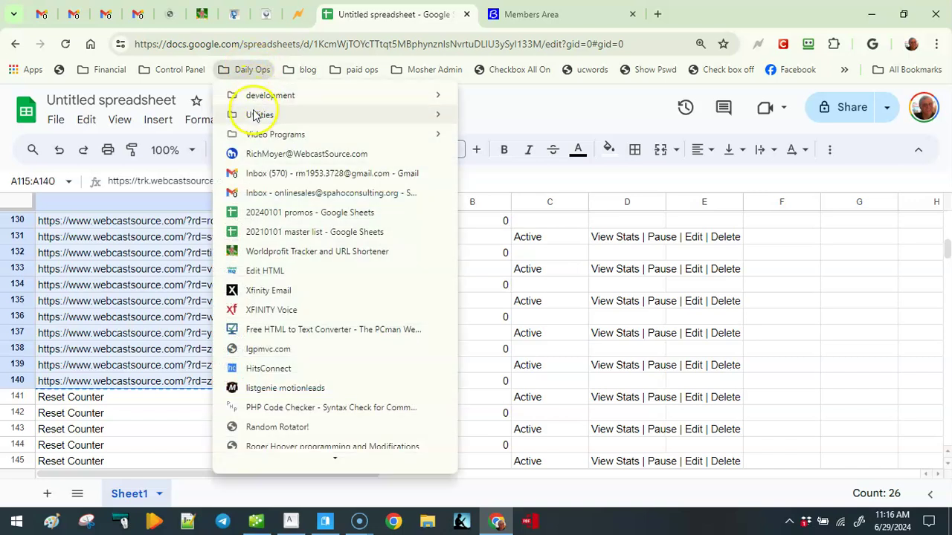
Open the Dead Link Checker bookmark from Daily Ops > Utilities in a new tab.
mouse_move(253, 115)
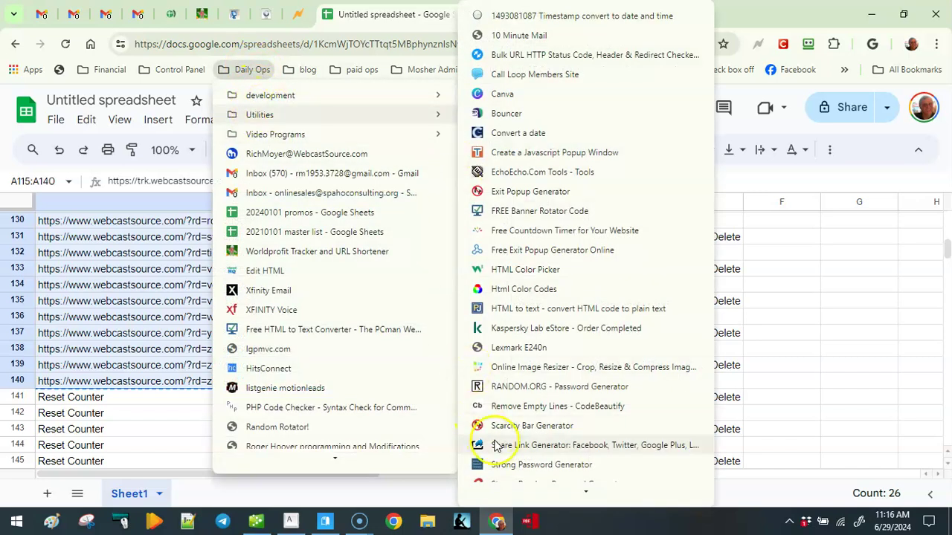
mouse_move(586, 494)
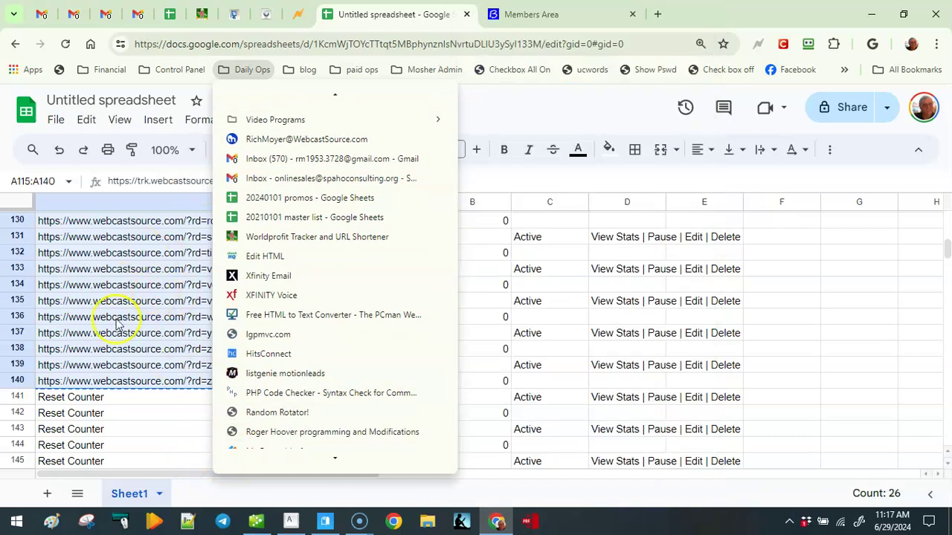
left_click(13, 504)
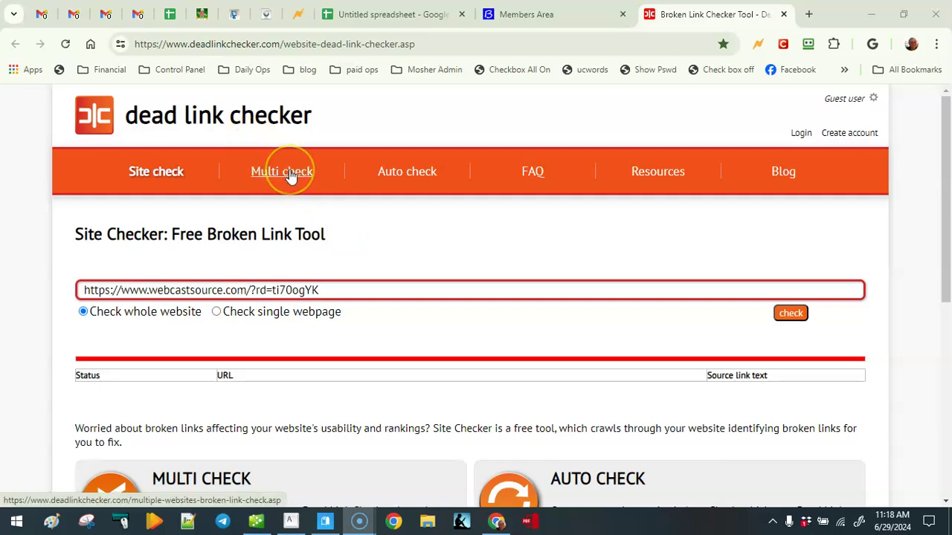
Log in to Dead Link Checker using the saved account credentials.
left_click(801, 132)
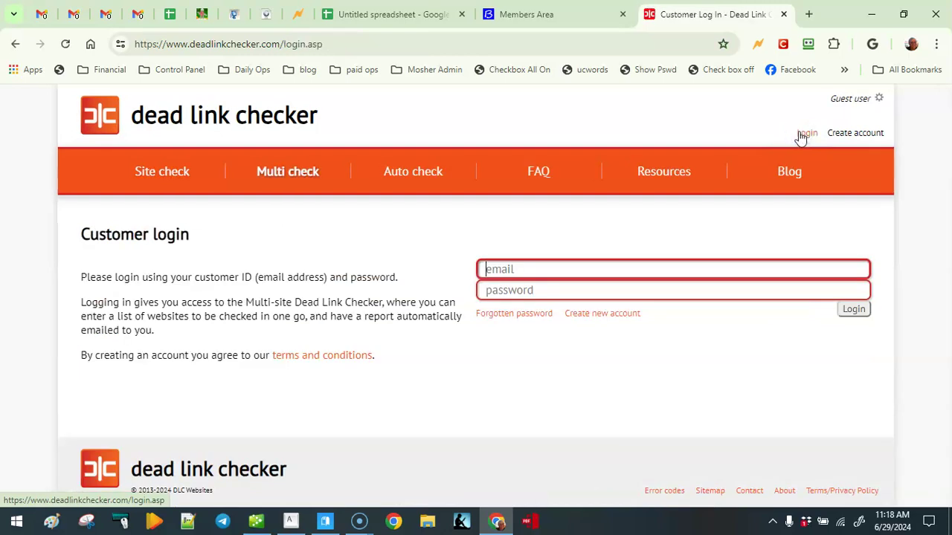
left_click(866, 255)
left_click(855, 257)
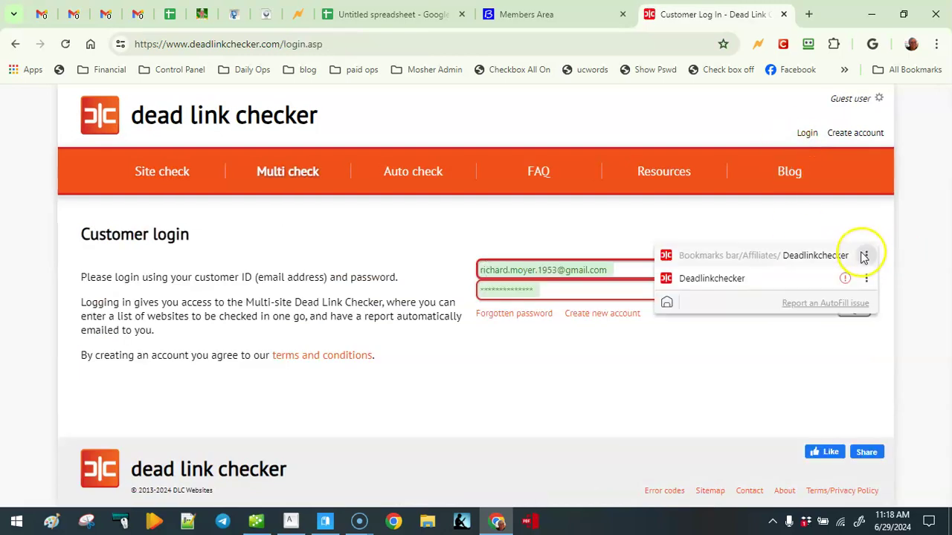
left_click(834, 256)
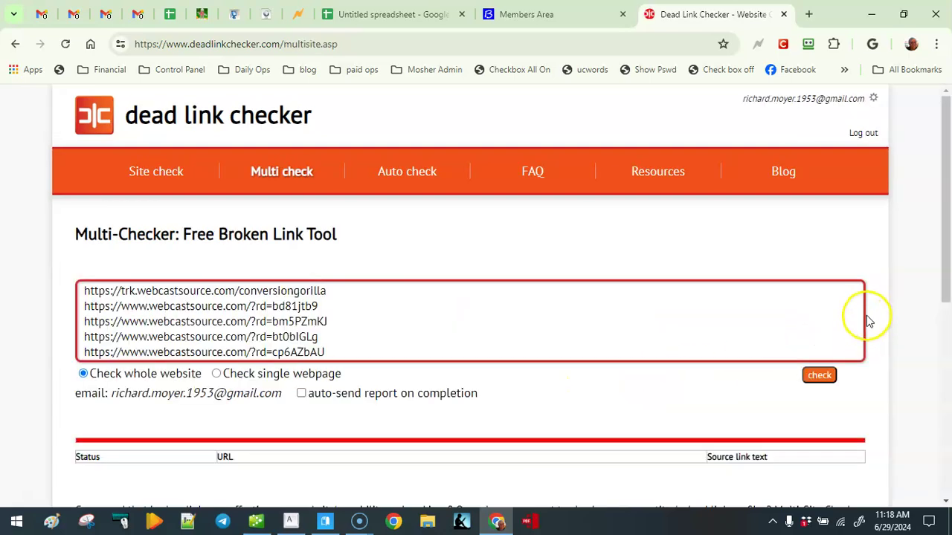
Clear the old webcastsource links from the Multi-Checker URL box.
left_click(170, 325)
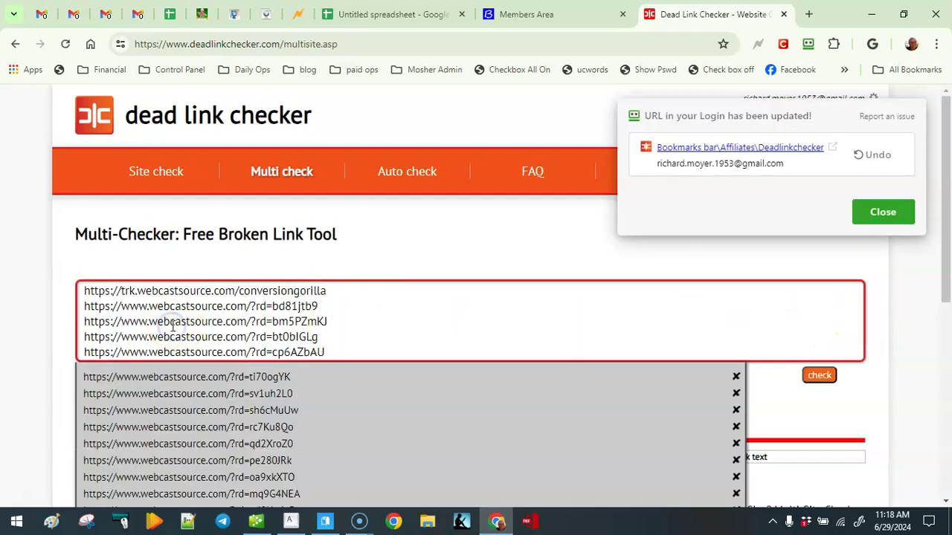
key("ctrl+a")
key("BackSpace")
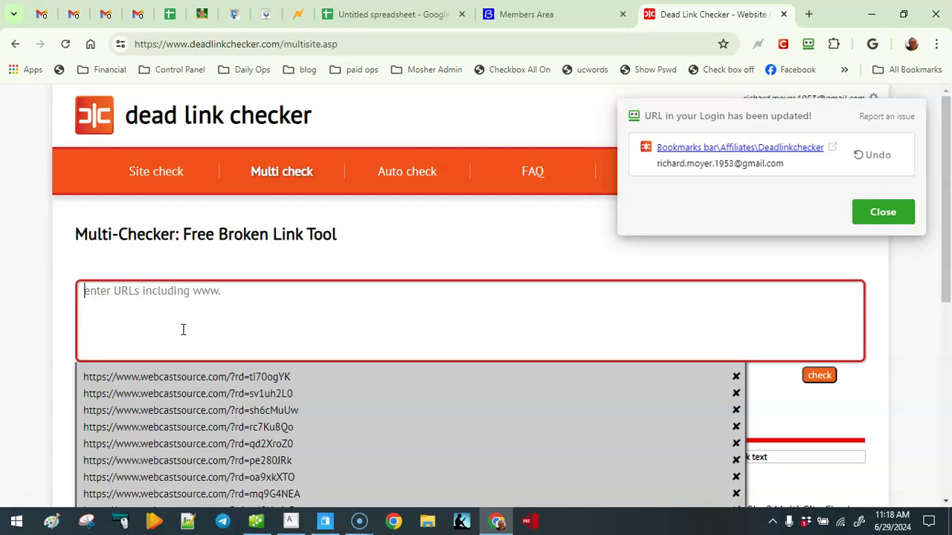
Paste the copied webcastsource rotator URLs into the Multi-Checker box and choose single-webpage checking.
left_click(52, 319)
left_click(80, 307)
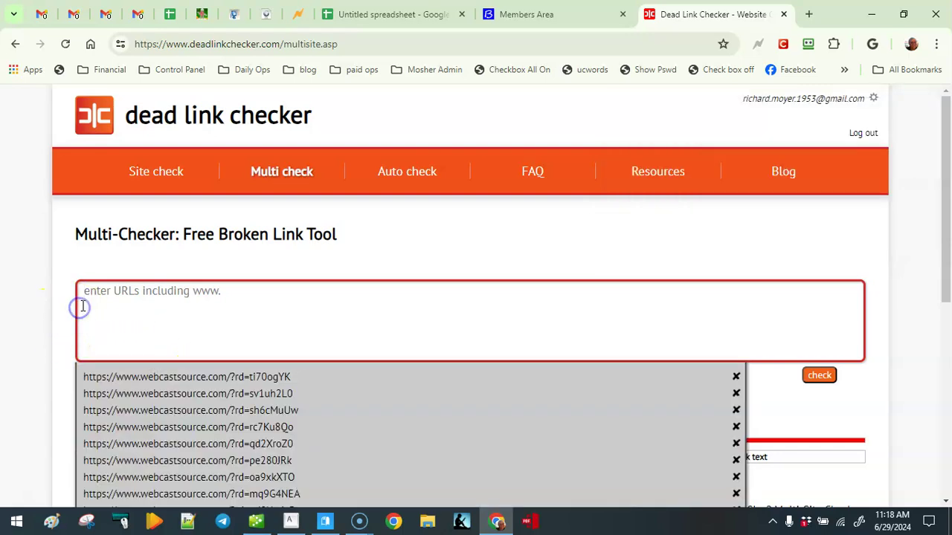
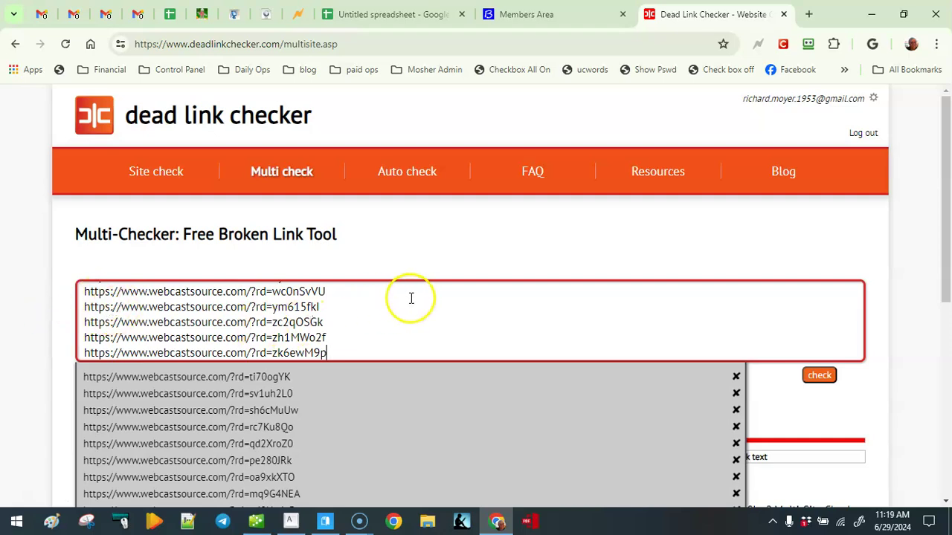
scroll(439, 238, "down", 1)
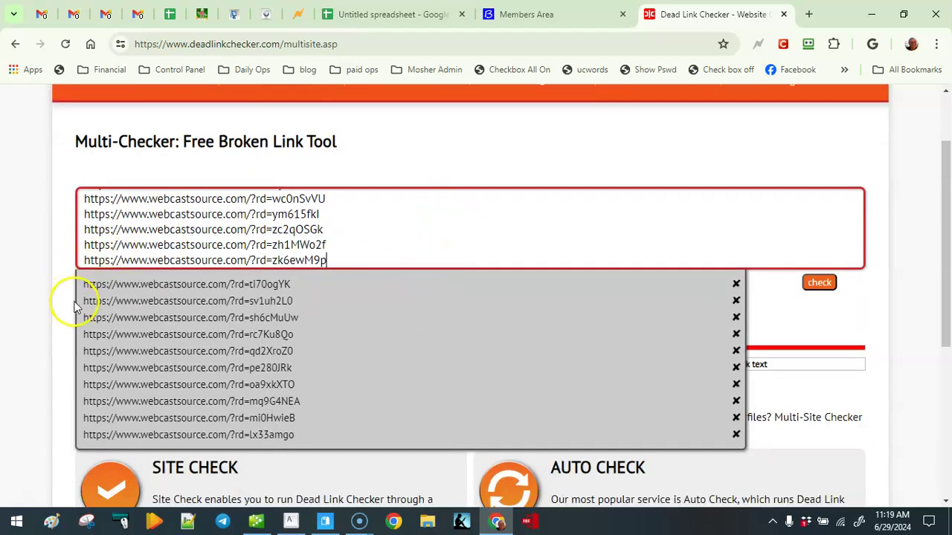
left_click(4, 286)
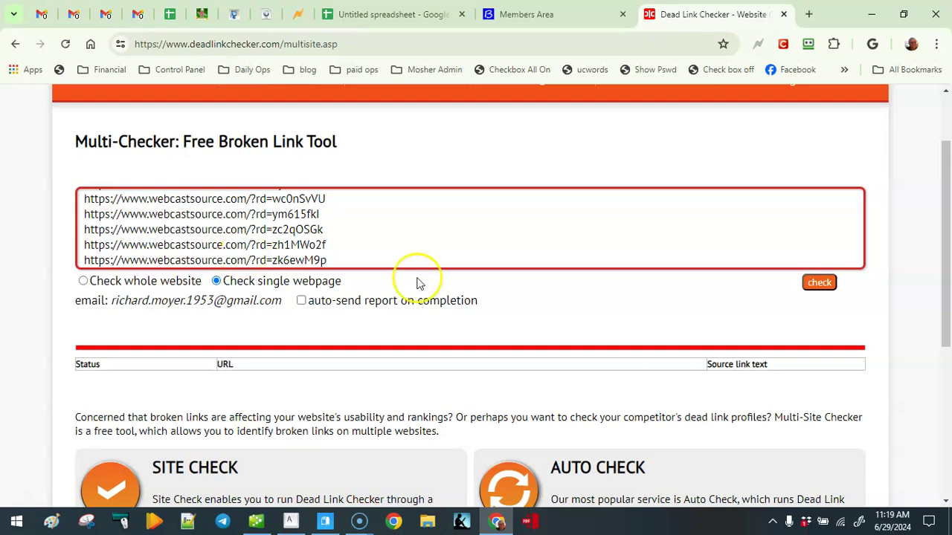
Start the multi-check scan with the verification code and watch the first links report 14/14 URLs OK.
left_click(821, 284)
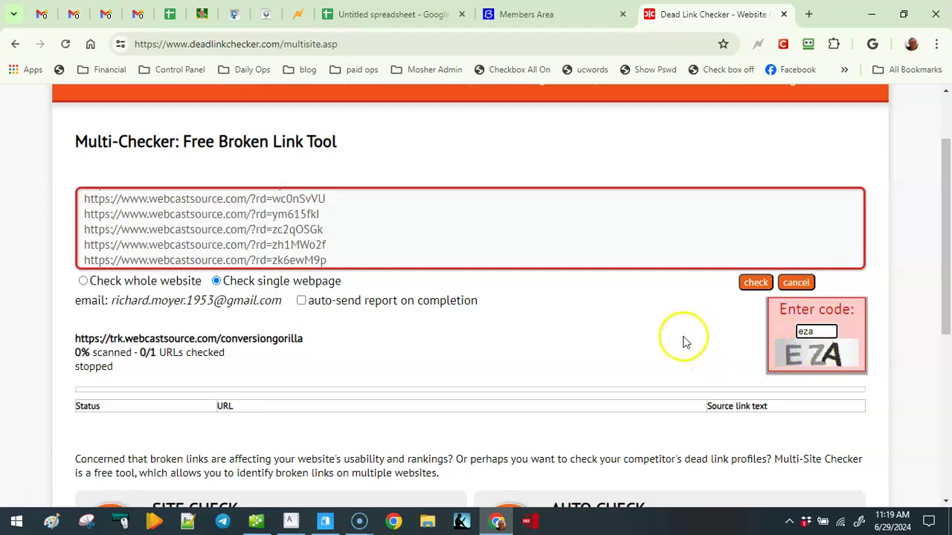
key("Return")
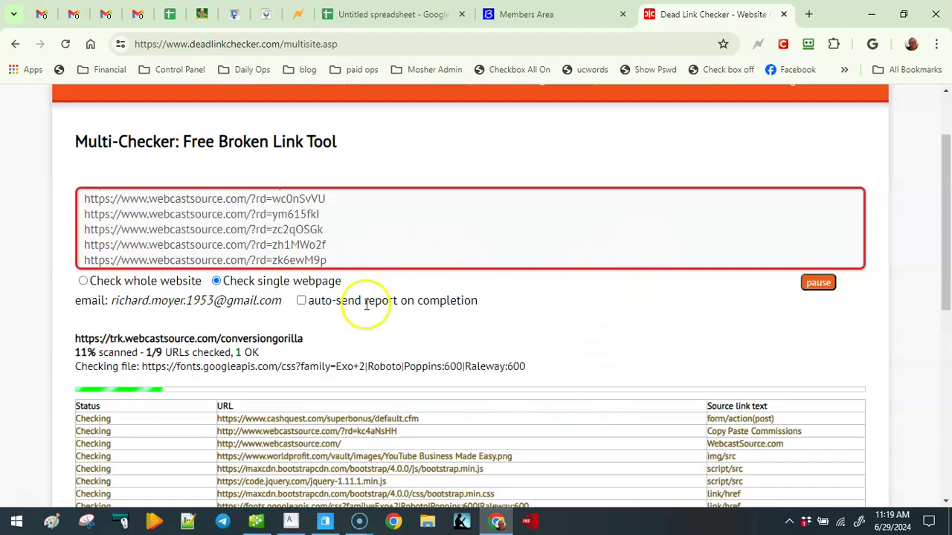
scroll(22, 312, "down", 2)
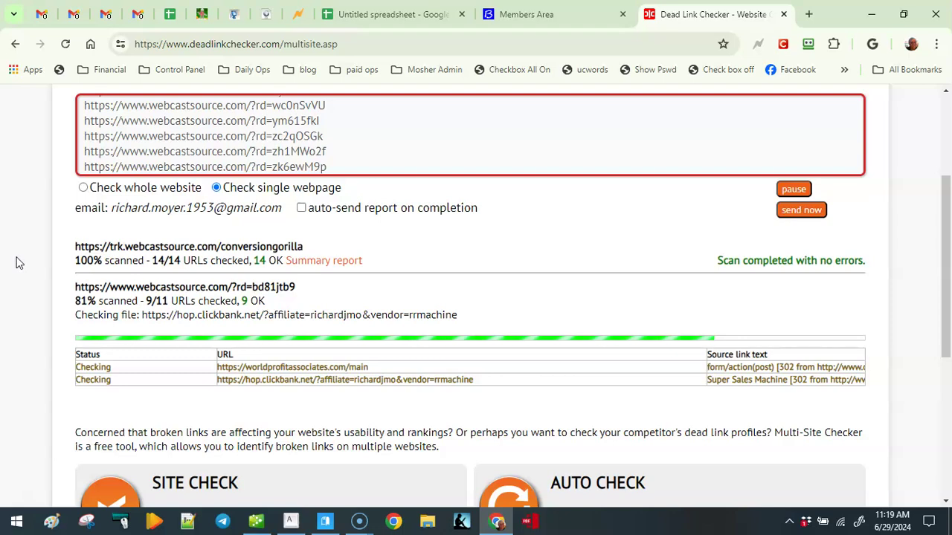
scroll(22, 268, "up", 1)
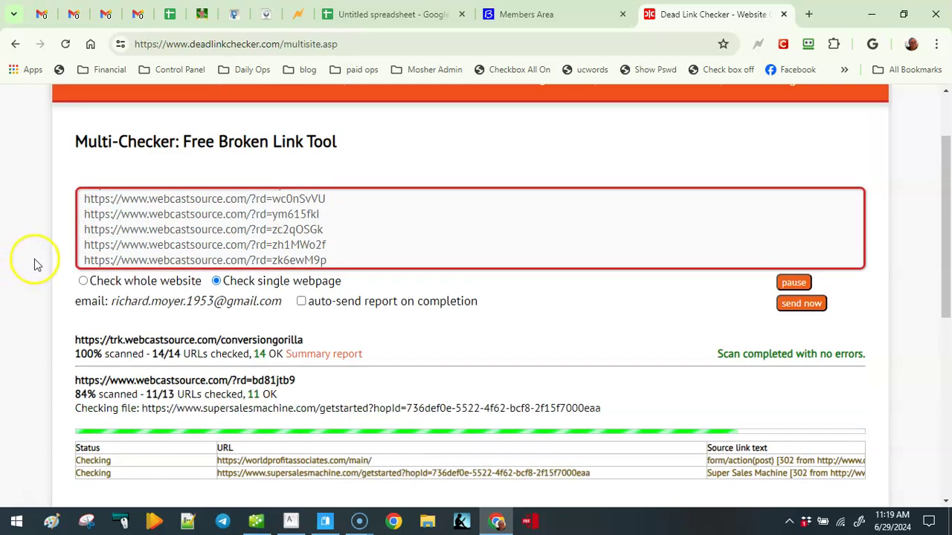
scroll(33, 262, "up", 1)
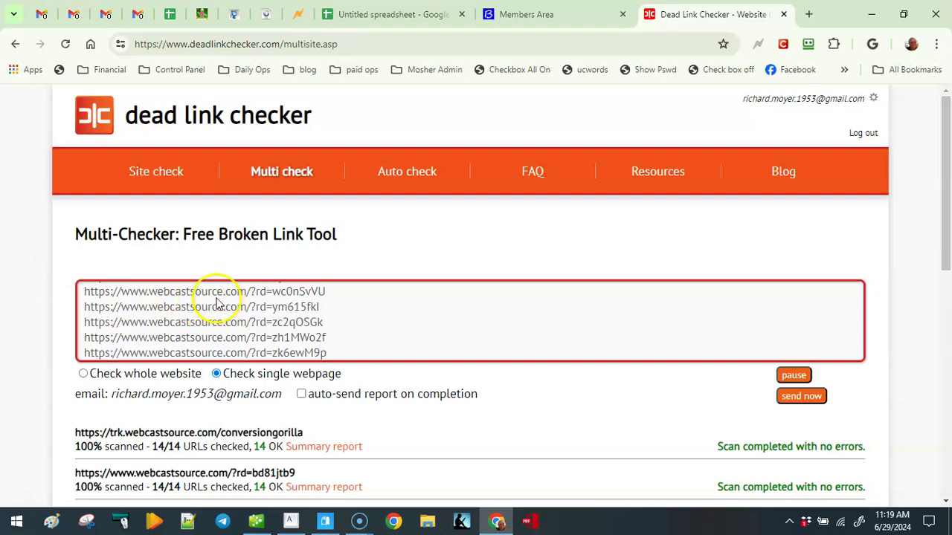
Go back to the Untitled spreadsheet and scroll around the copied A115:A140 URL block.
left_click(381, 9)
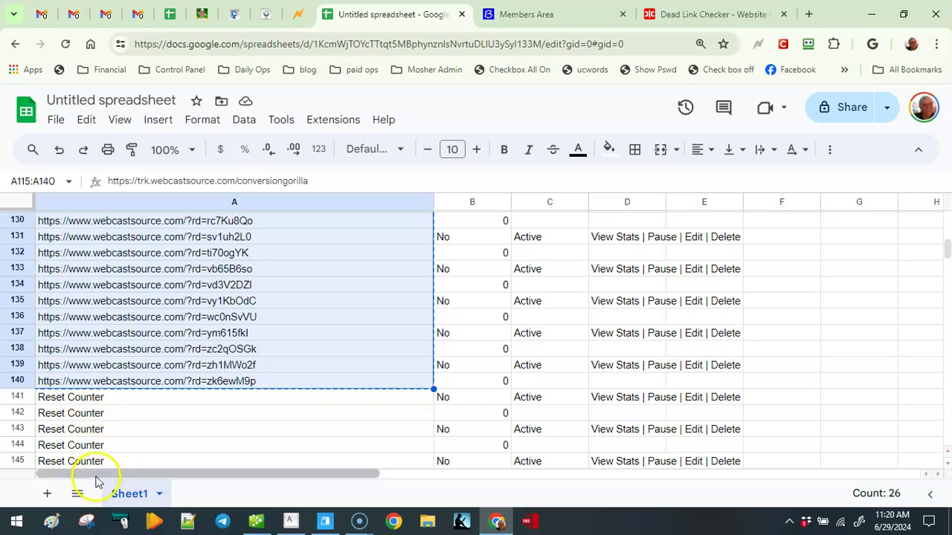
scroll(145, 431, "down", 5)
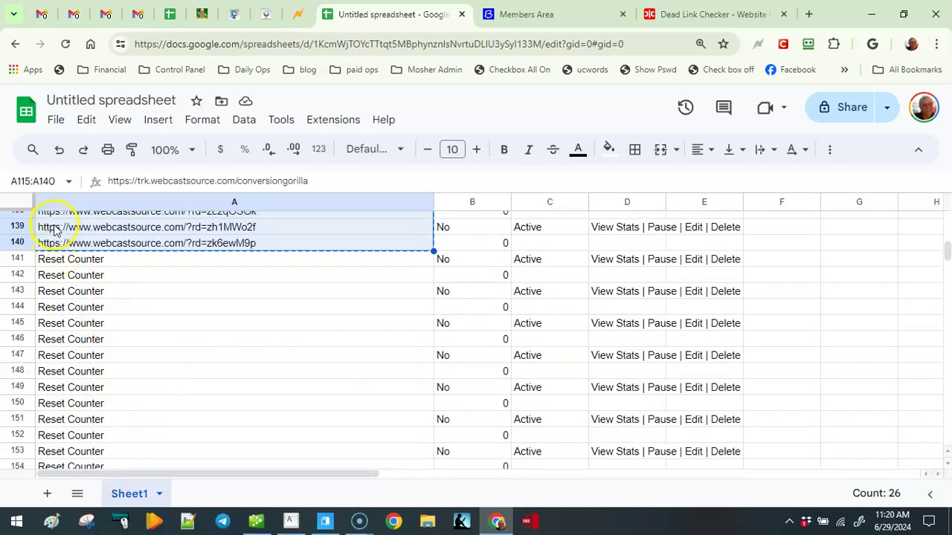
scroll(175, 369, "down", 3)
scroll(136, 387, "up", 8)
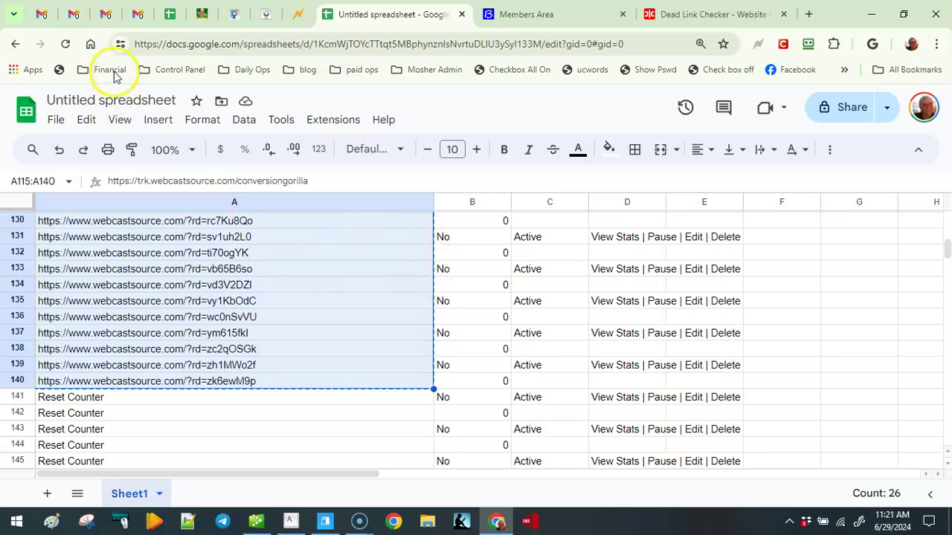
Visit Gmail and Google Contacts from the apps grid, then close it and return to the Untitled spreadsheet.
left_click(38, 15)
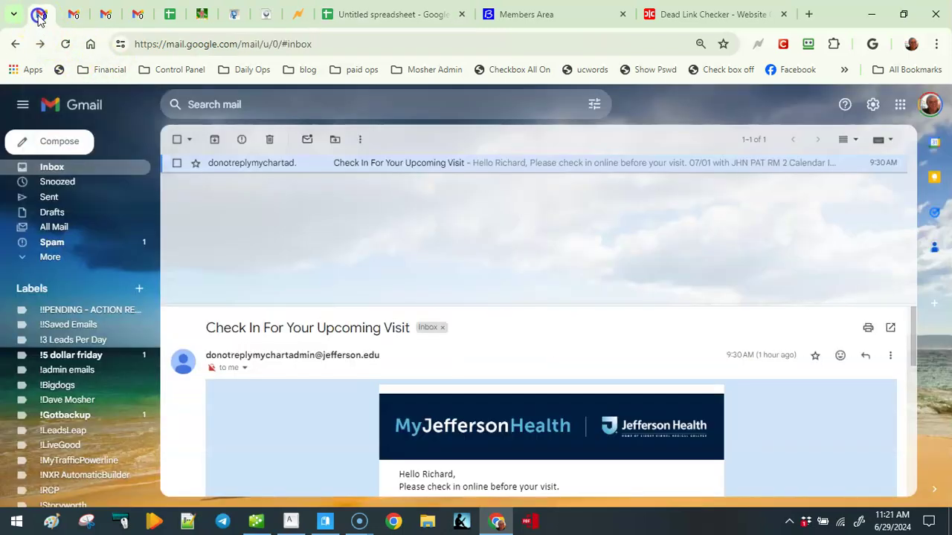
left_click(901, 105)
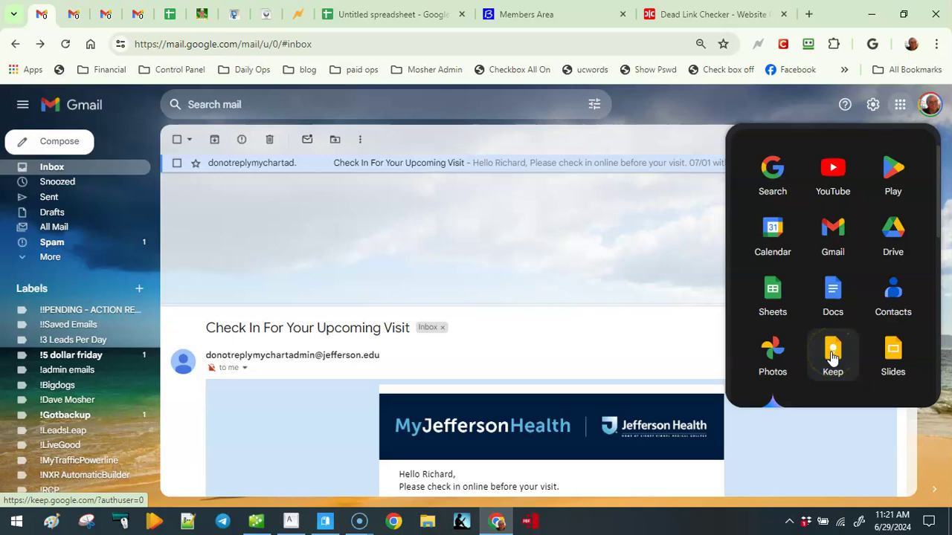
left_click(903, 300)
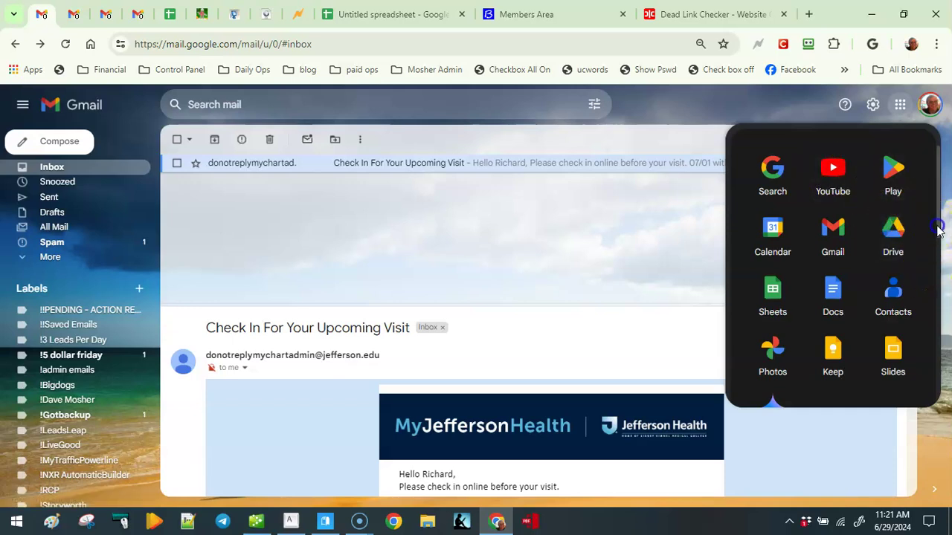
left_click(940, 257)
left_click_drag(941, 255, 938, 192)
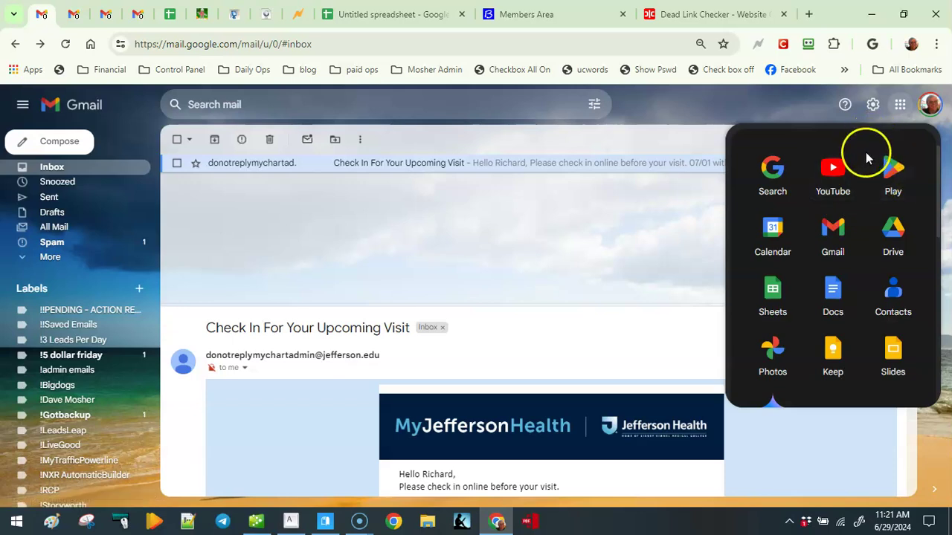
left_click(899, 105)
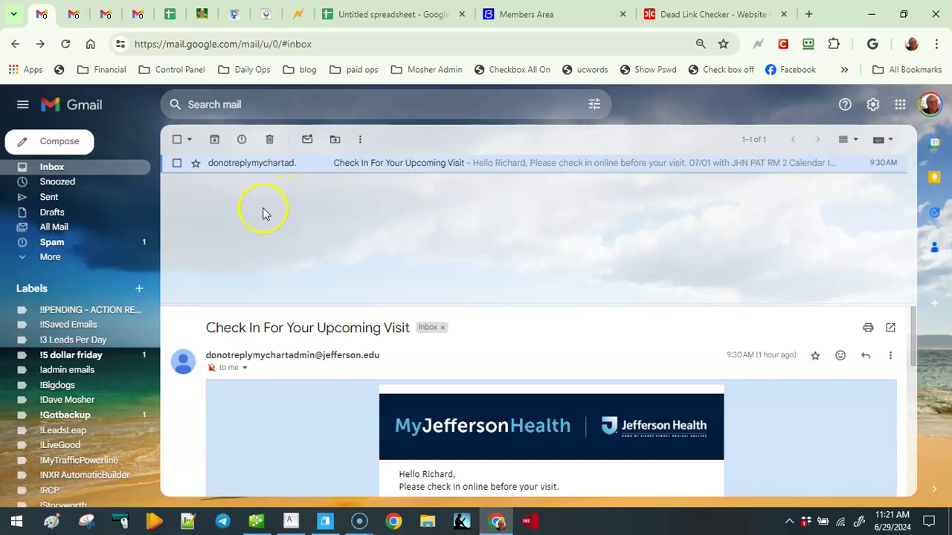
left_click(371, 12)
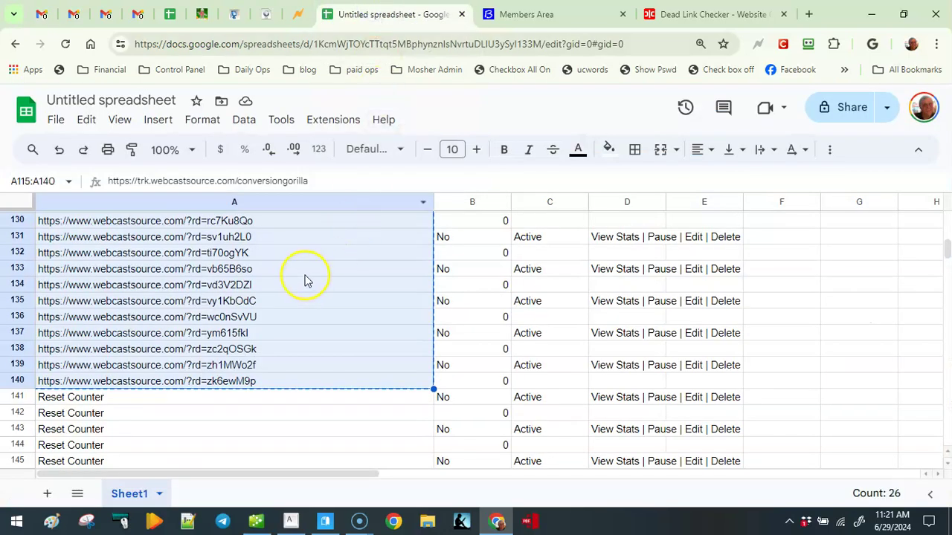
In the 20240101 promos workbook, set the Promos2023 date filter to show all dates.
left_click(172, 19)
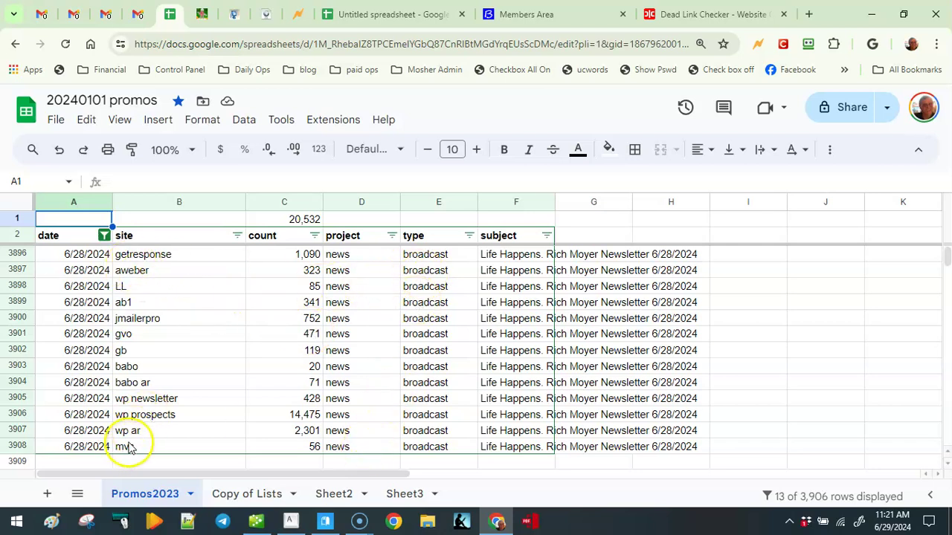
left_click(104, 235)
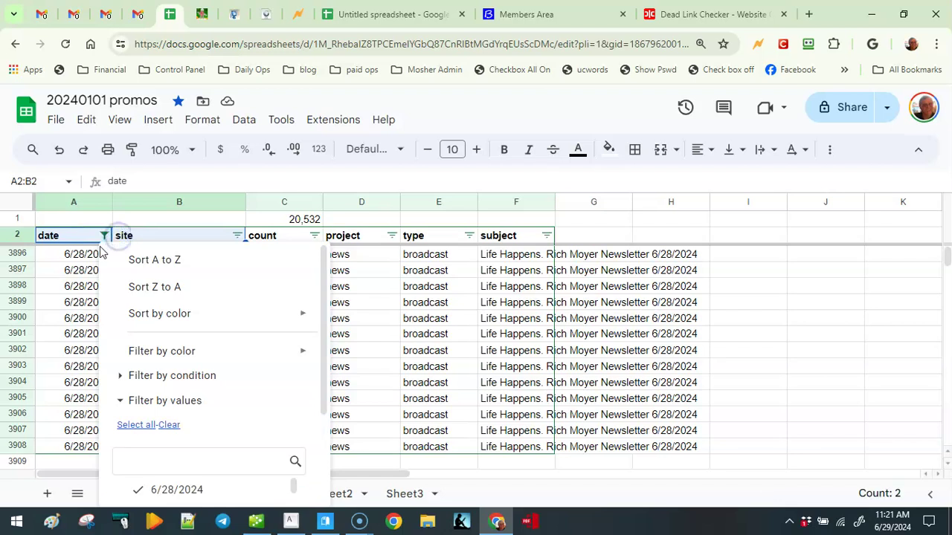
left_click(136, 424)
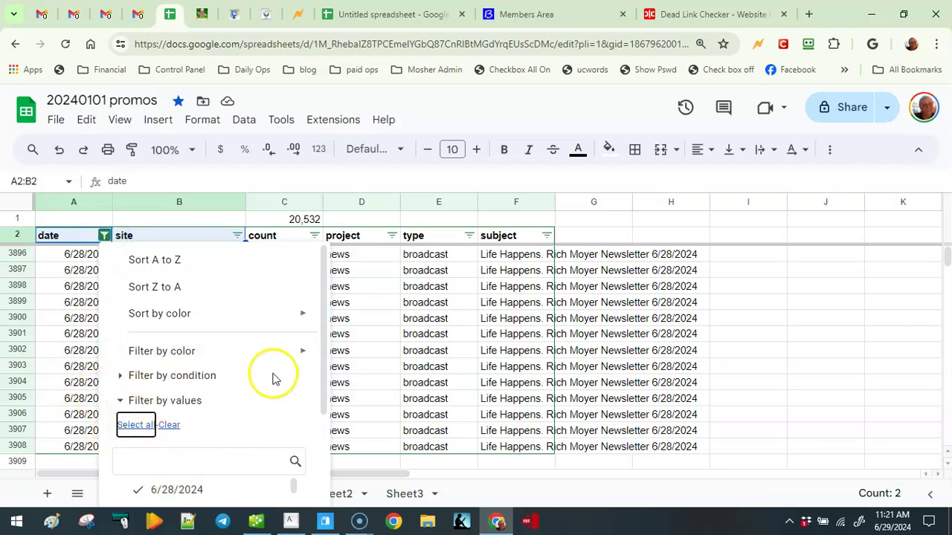
left_click_drag(322, 340, 304, 495)
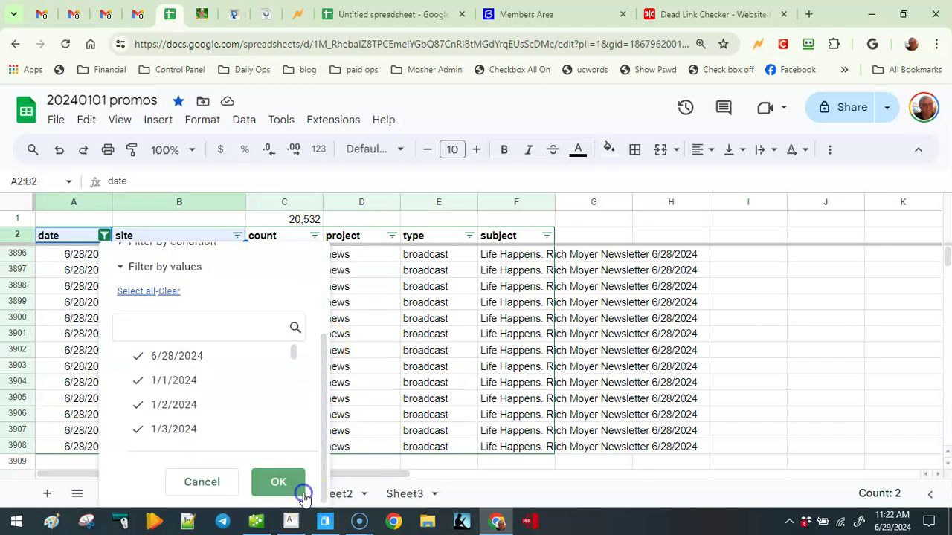
left_click(278, 482)
Browse the BigDogs and Supersolo Networks site lists on the Copy of Lists sheet.
left_click(283, 492)
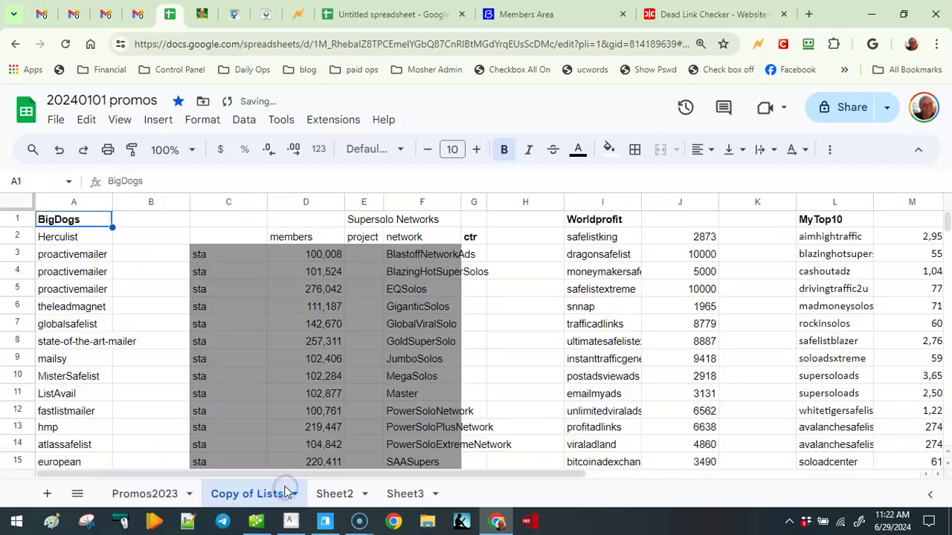
left_click(88, 358)
left_click(86, 287)
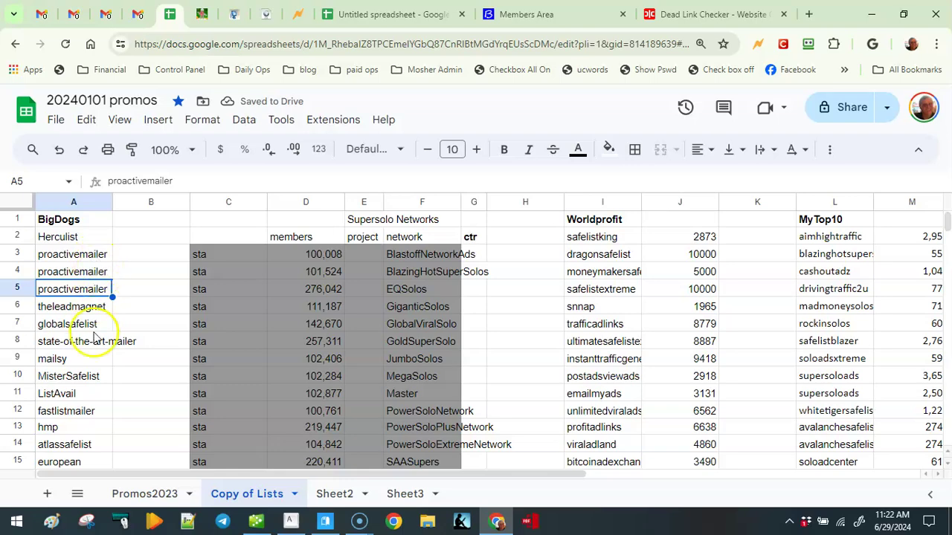
scroll(88, 341, "down", 3)
left_click(94, 340)
scroll(94, 348, "down", 2)
scroll(94, 350, "down", 10)
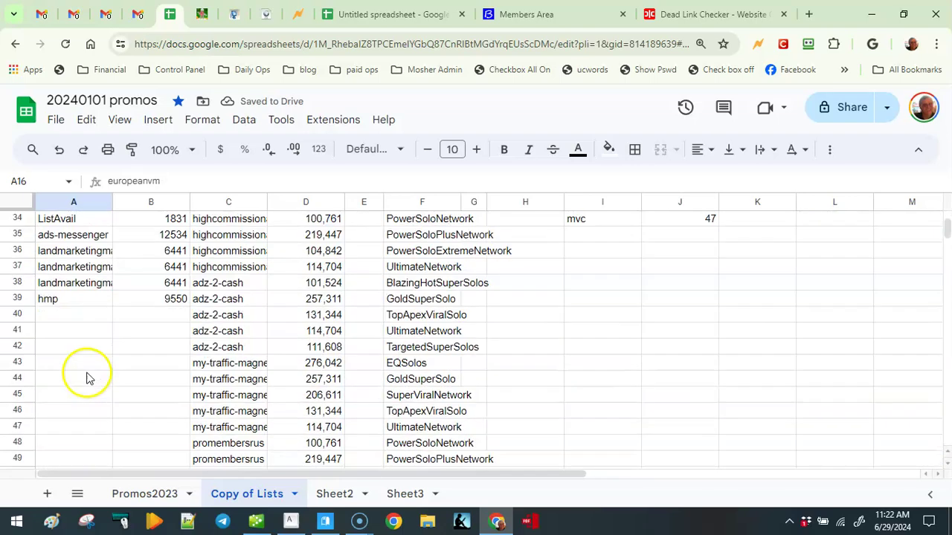
left_click(109, 203)
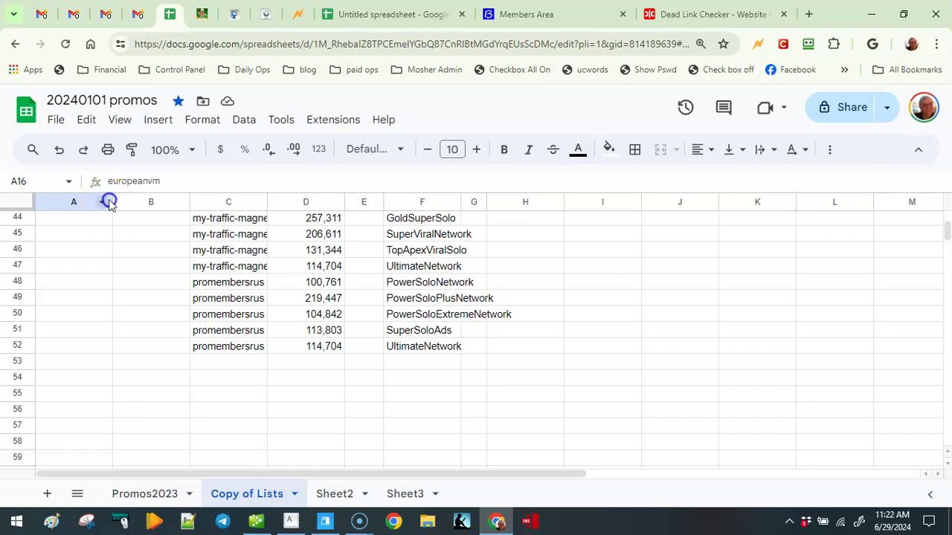
left_click(103, 208)
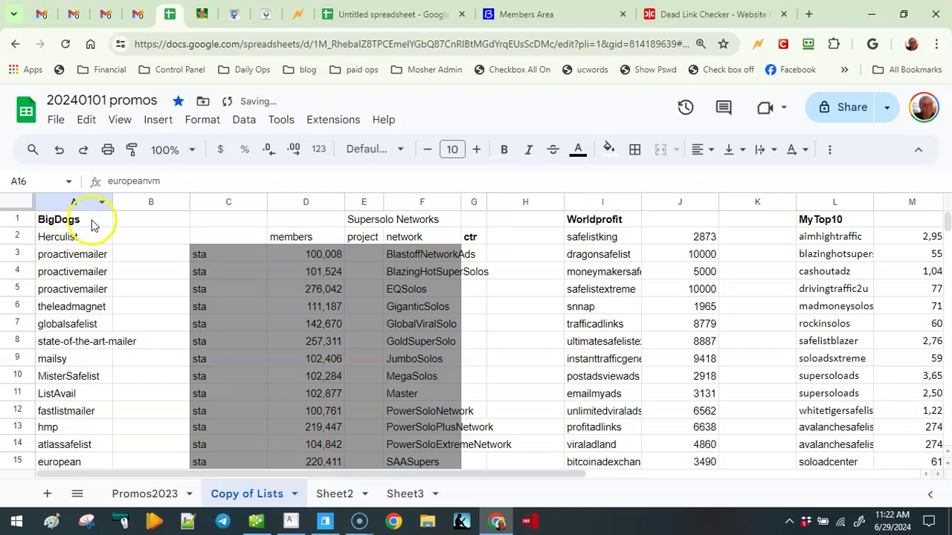
Filter the Promos2023 date column to show only 6/28/2024.
left_click(145, 493)
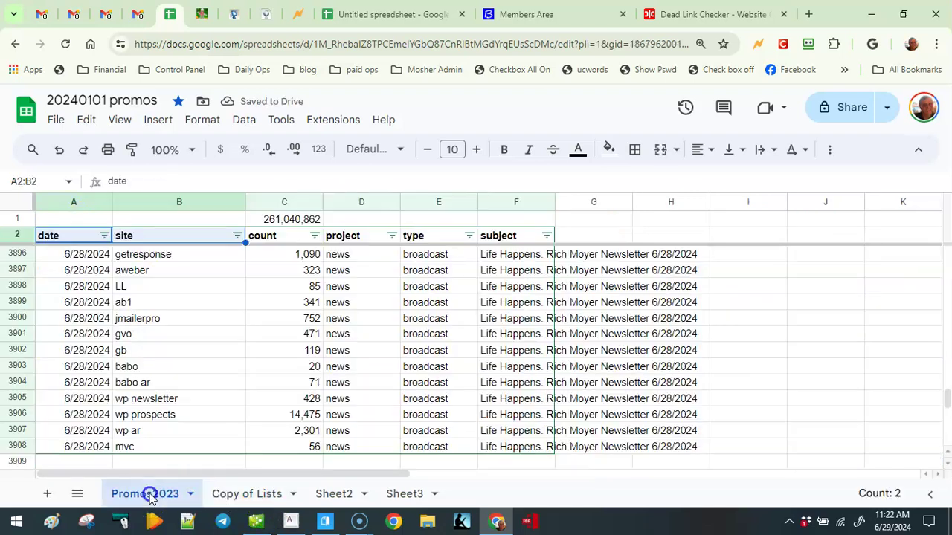
left_click(106, 237)
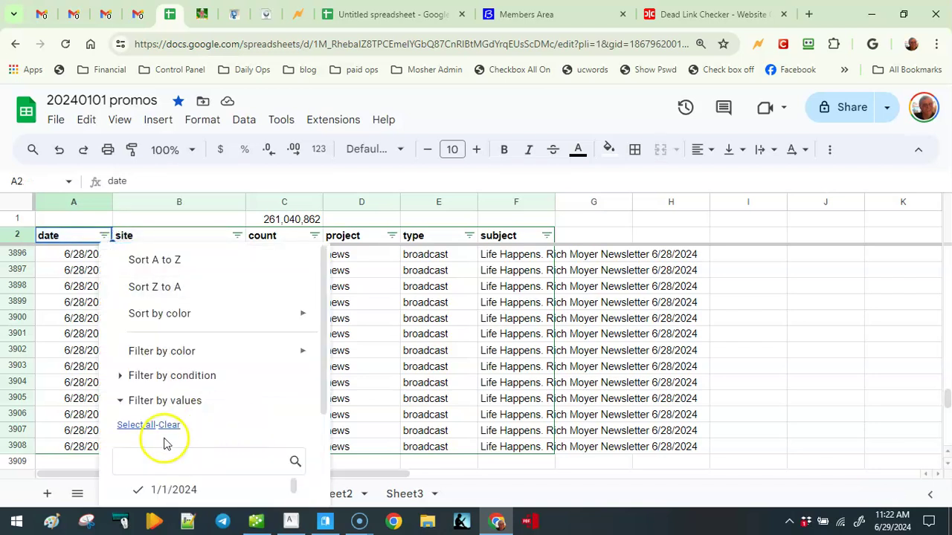
left_click(168, 426)
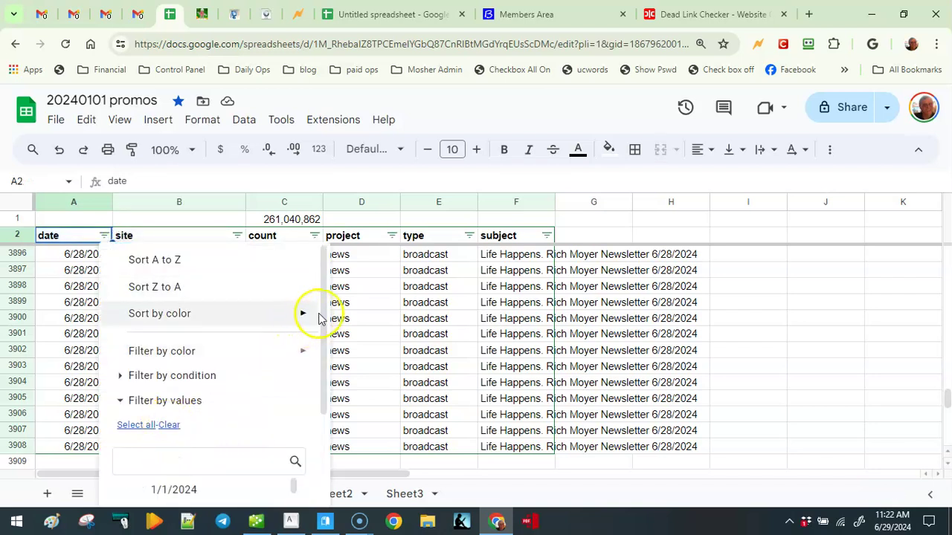
left_click_drag(318, 315, 315, 446)
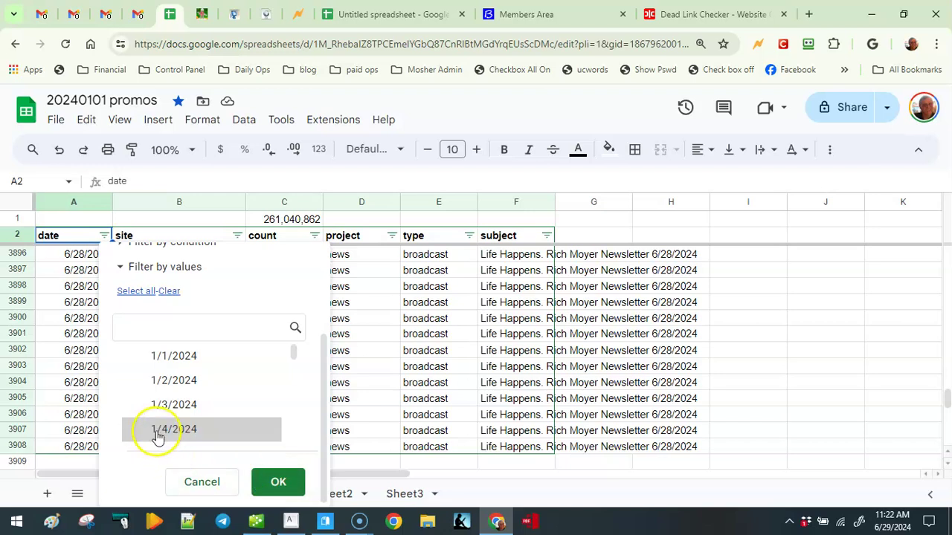
left_click_drag(293, 356, 293, 452)
left_click(207, 435)
left_click(271, 482)
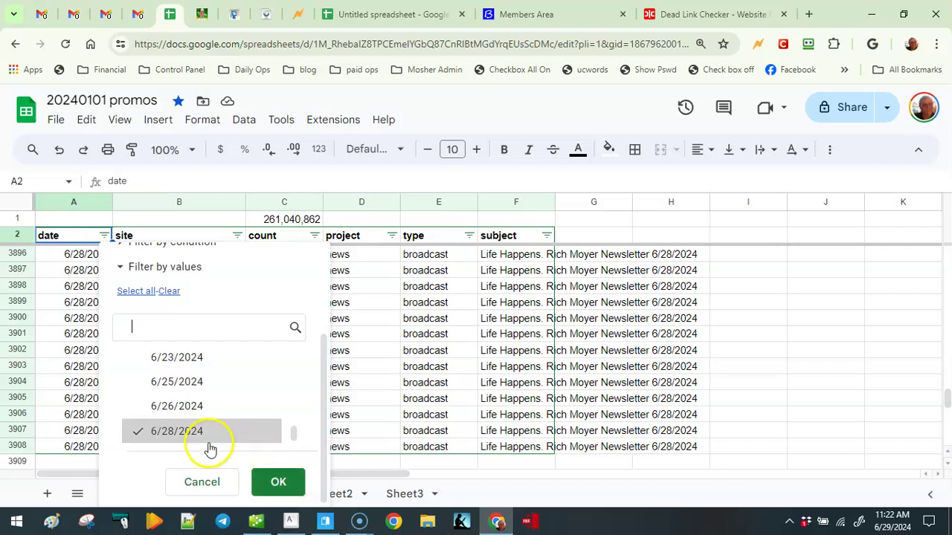
left_click(276, 480)
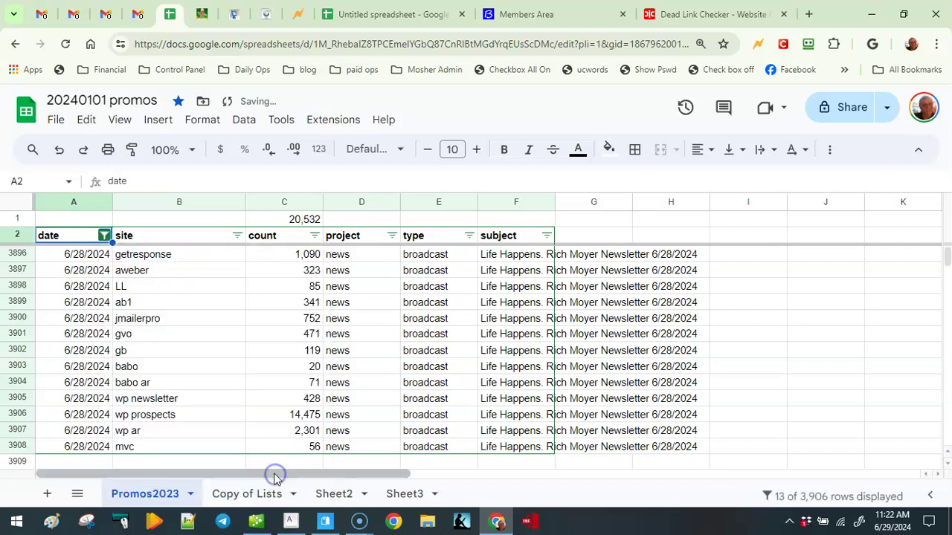
Review the 13 filtered 6/28/2024 rows, selecting the wp newsletter and gvo cells.
left_click(161, 398)
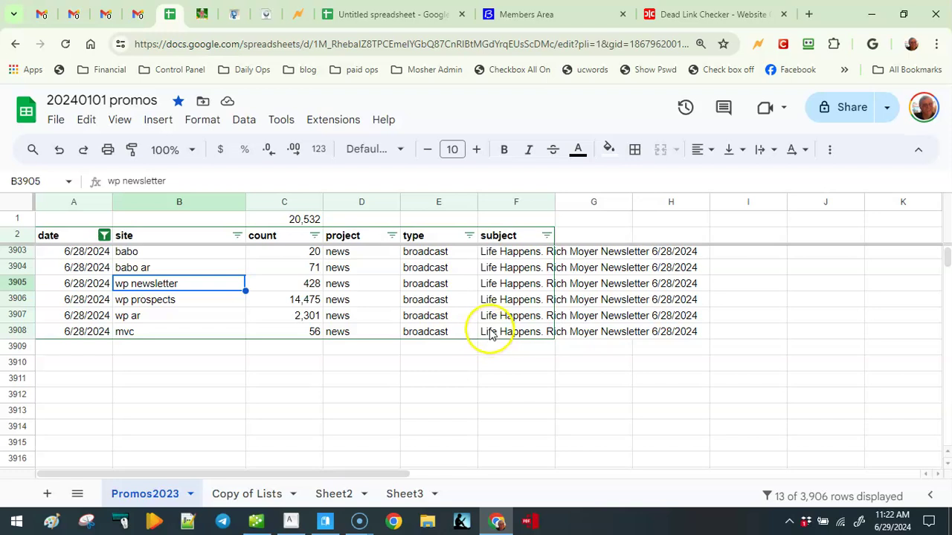
scroll(489, 335, "up", 3)
scroll(490, 334, "down", 3)
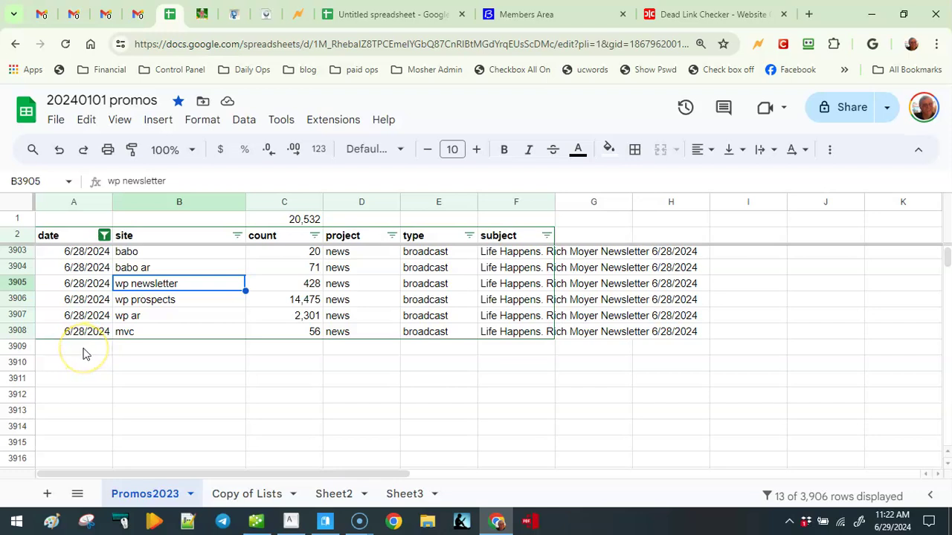
scroll(104, 368, "up", 3)
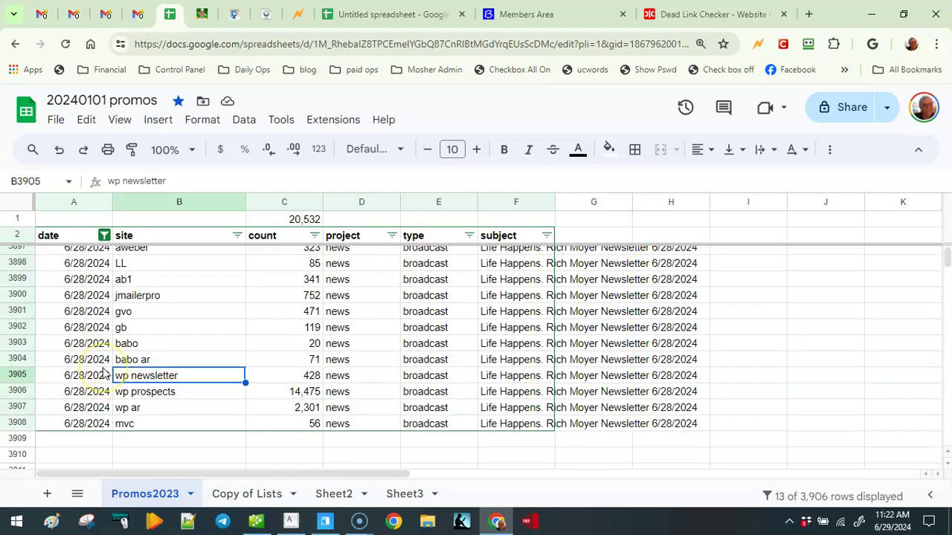
scroll(104, 376, "down", 1)
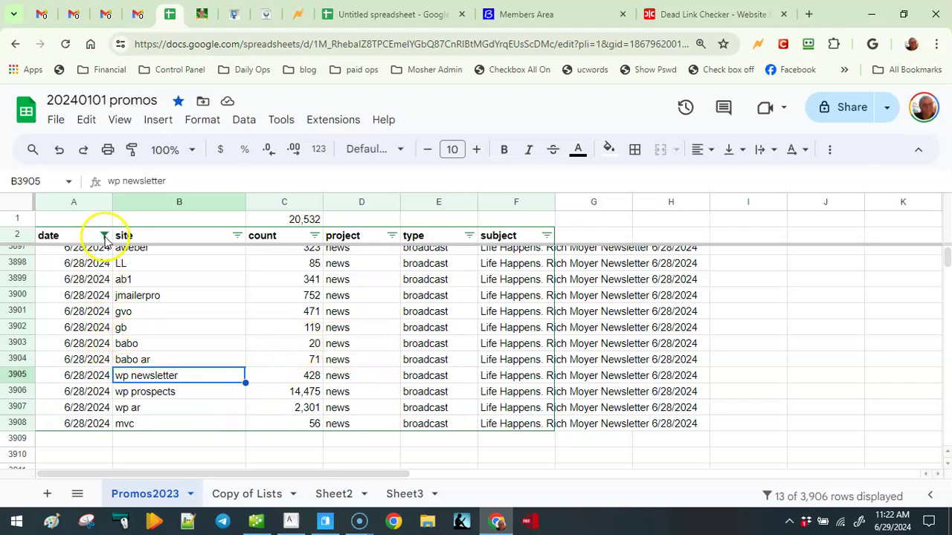
left_click(835, 152)
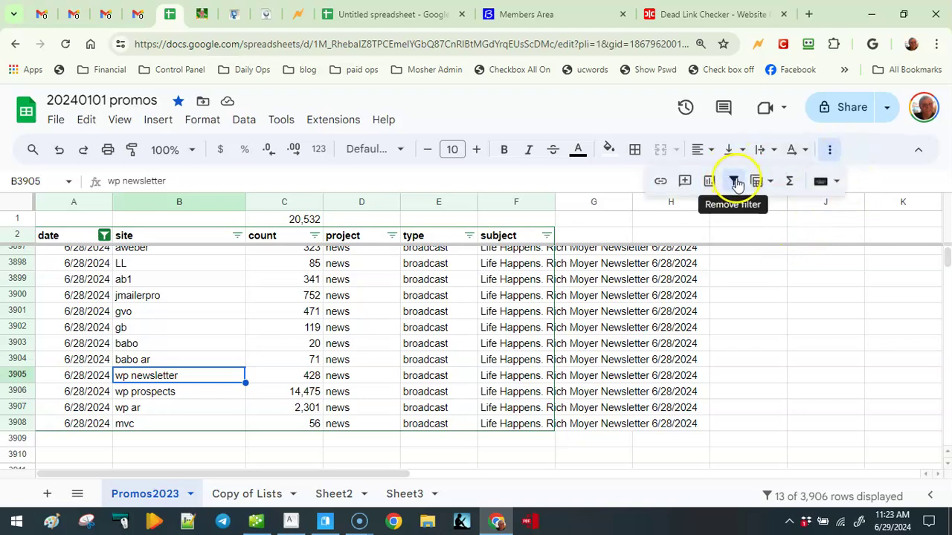
left_click(167, 314)
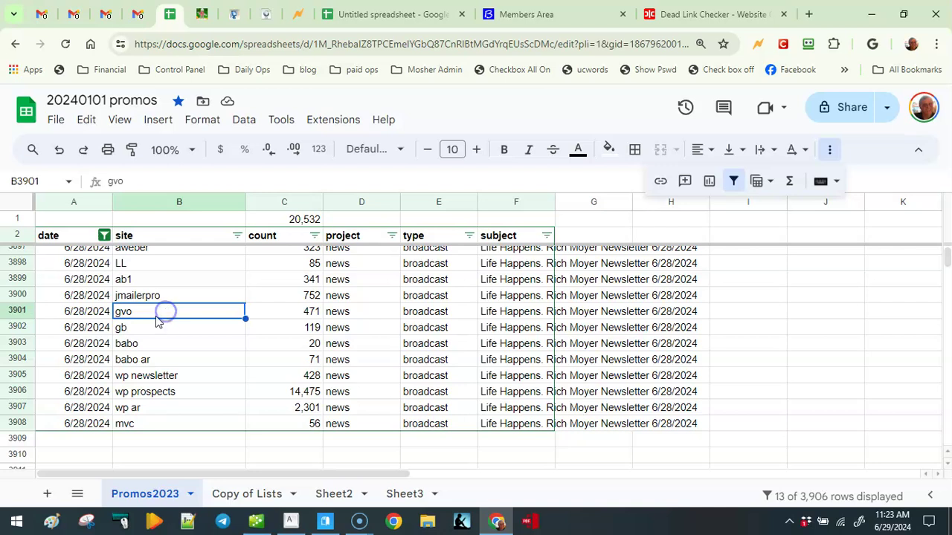